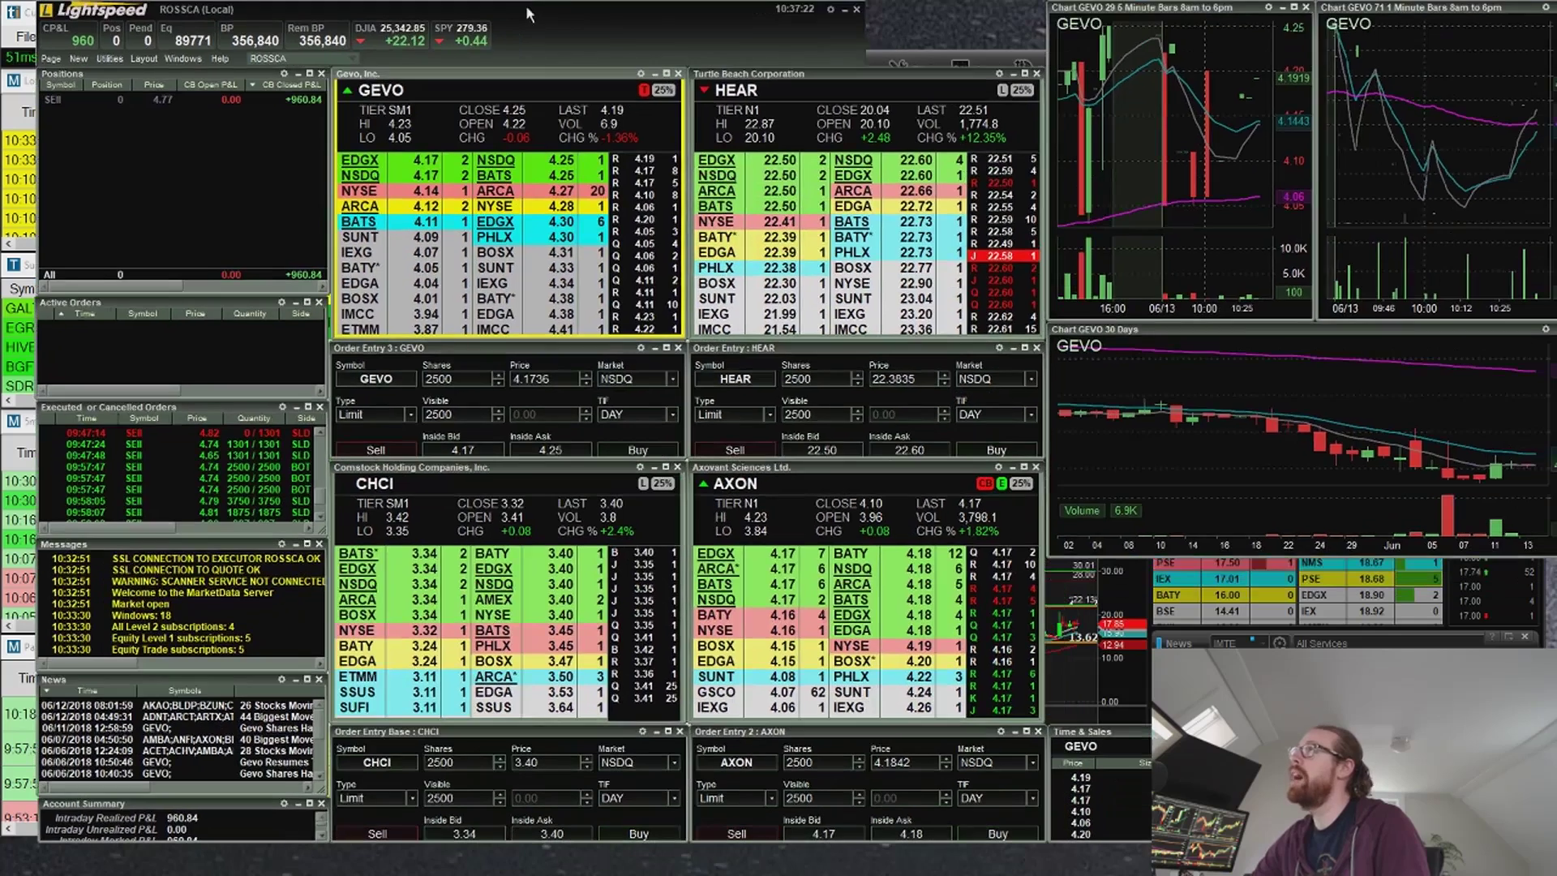
Drag the Lightspeed layout left so its GEVO, HEAR, CHCI and AXON panels cover eSignal.
drag(527, 13, 492, 14)
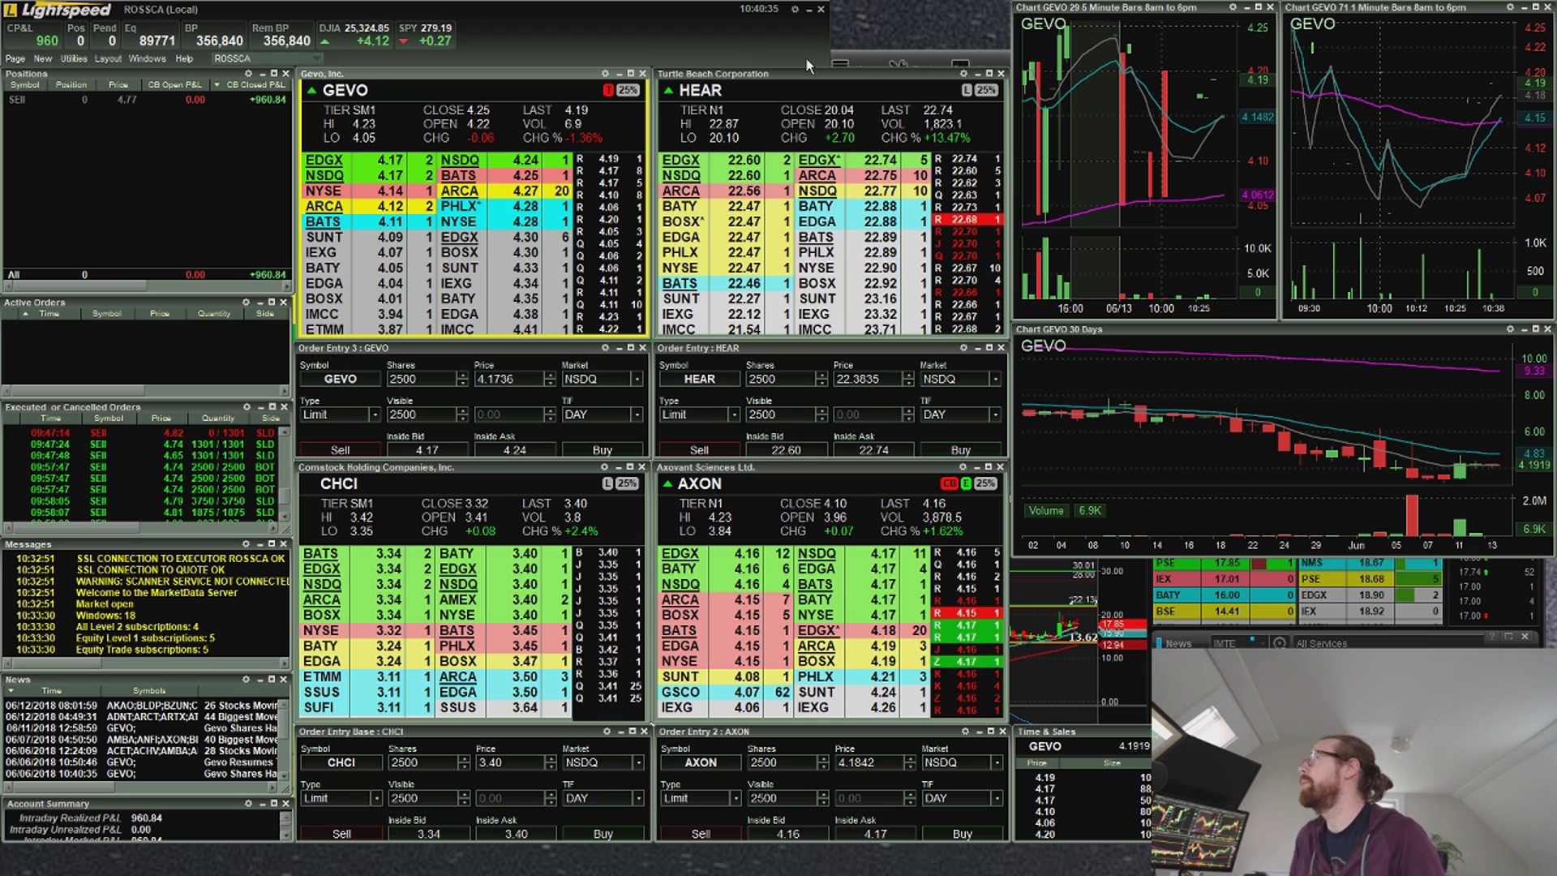
Load SEII into all linked eSignal charts and market depth in place of IMTE.
click(984, 55)
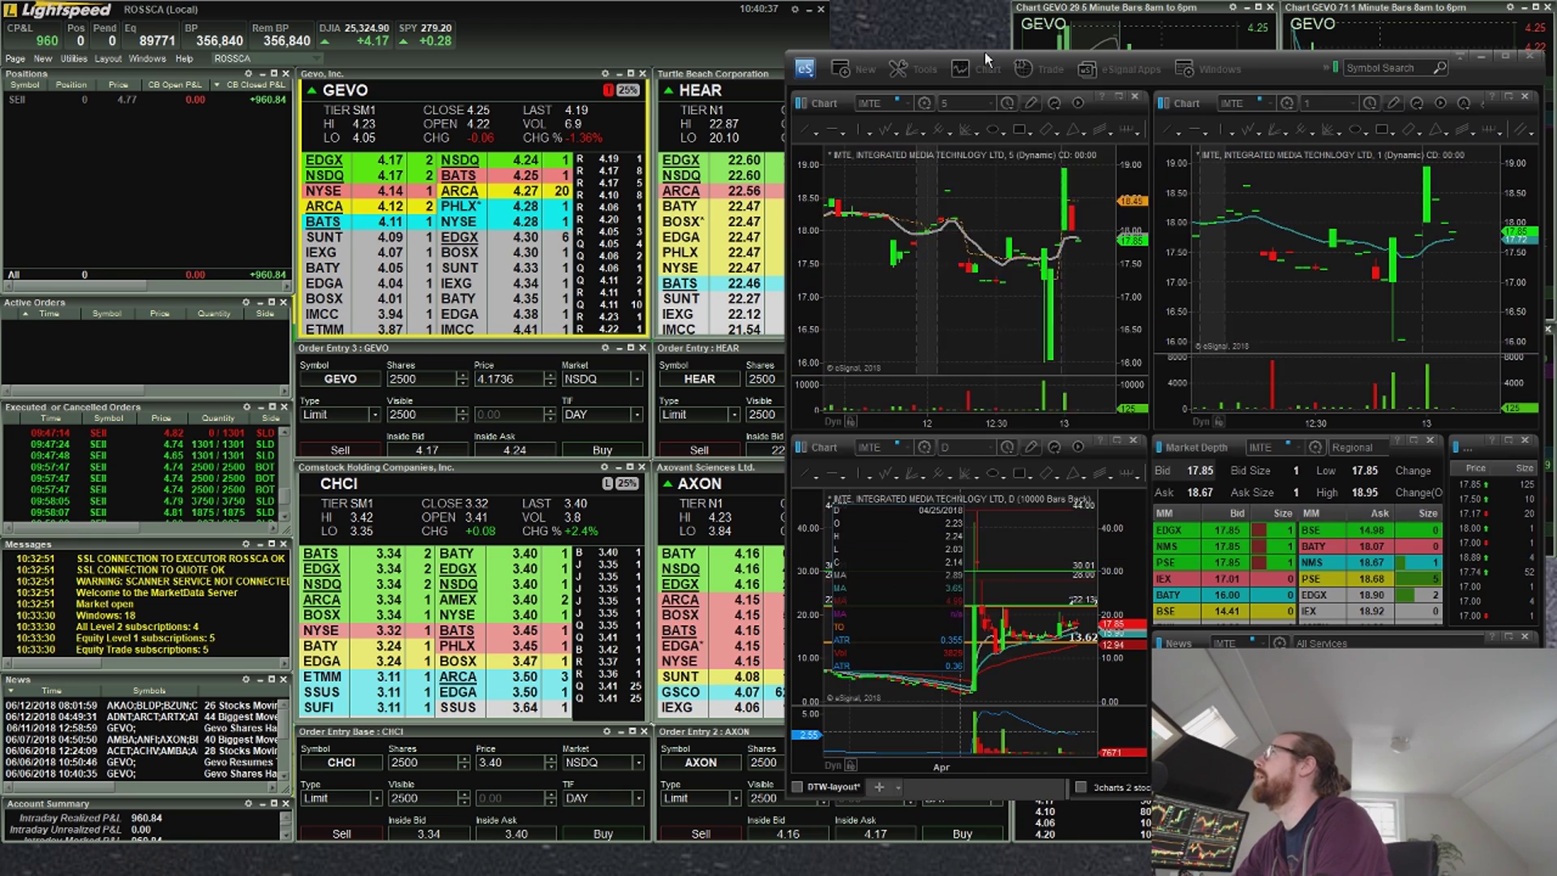
click(981, 69)
click(860, 241)
text(SEII)
key(Return)
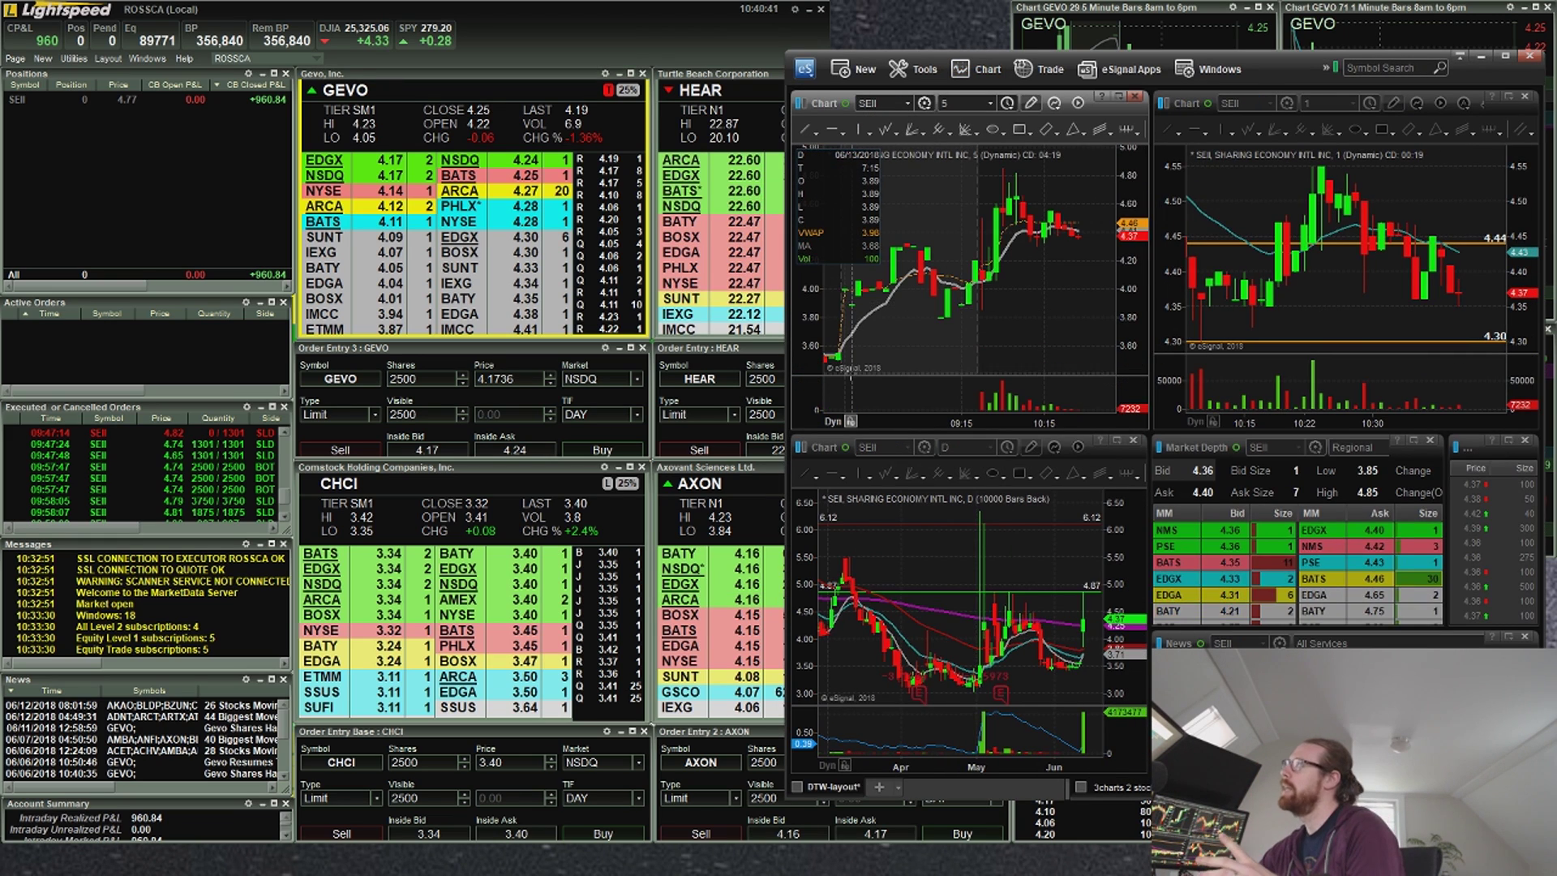
Pan and rescale the 5-minute SEII chart to 09:00–10:00, then return to Lightspeed's executed orders.
drag(881, 416, 919, 414)
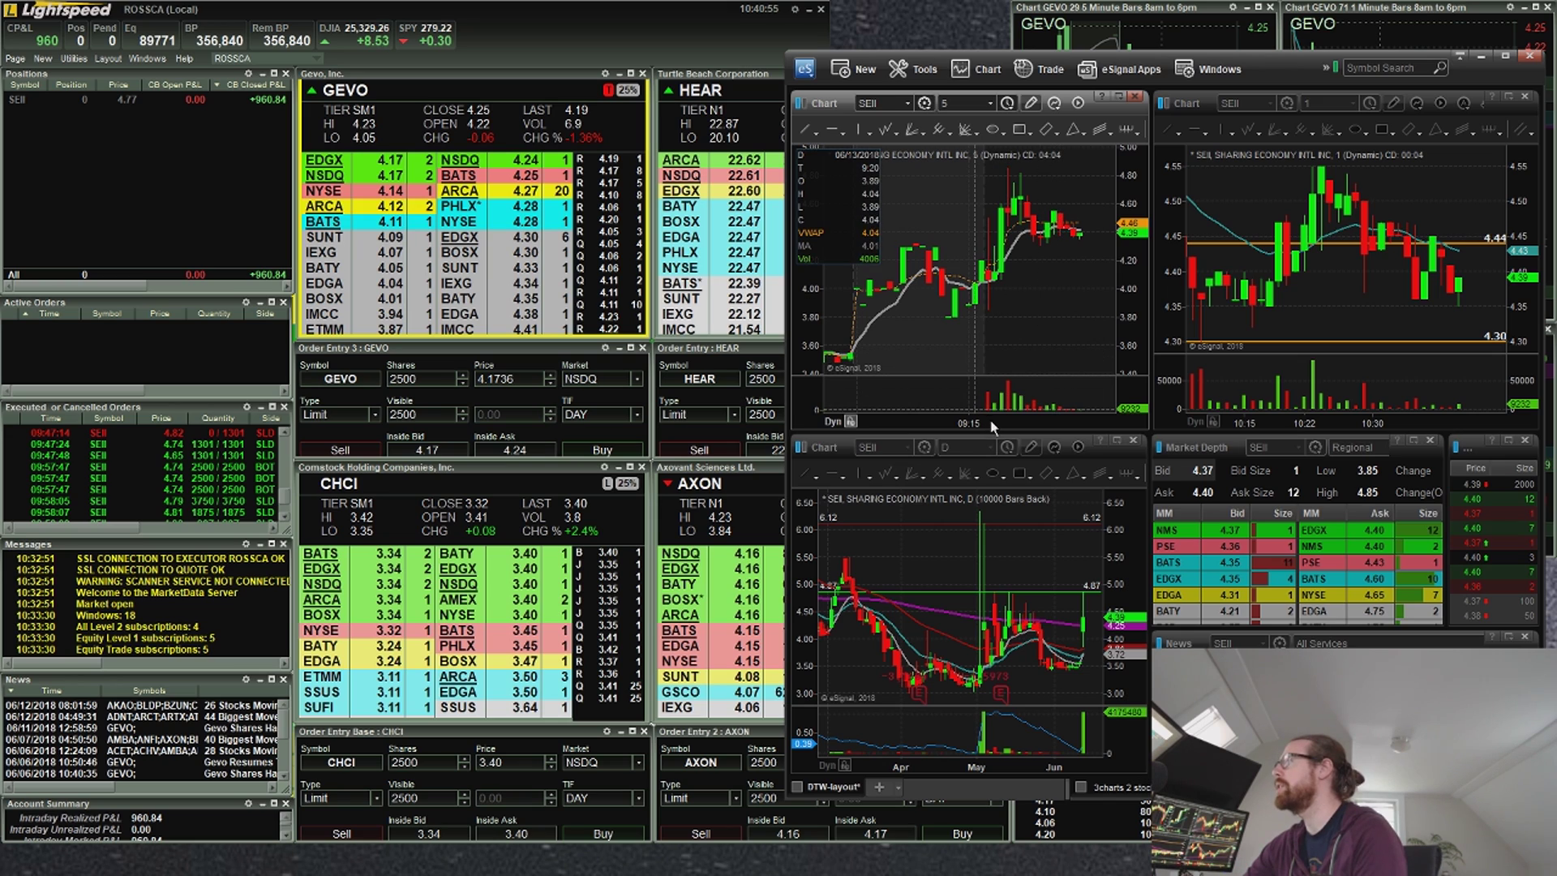
drag(973, 417, 974, 416)
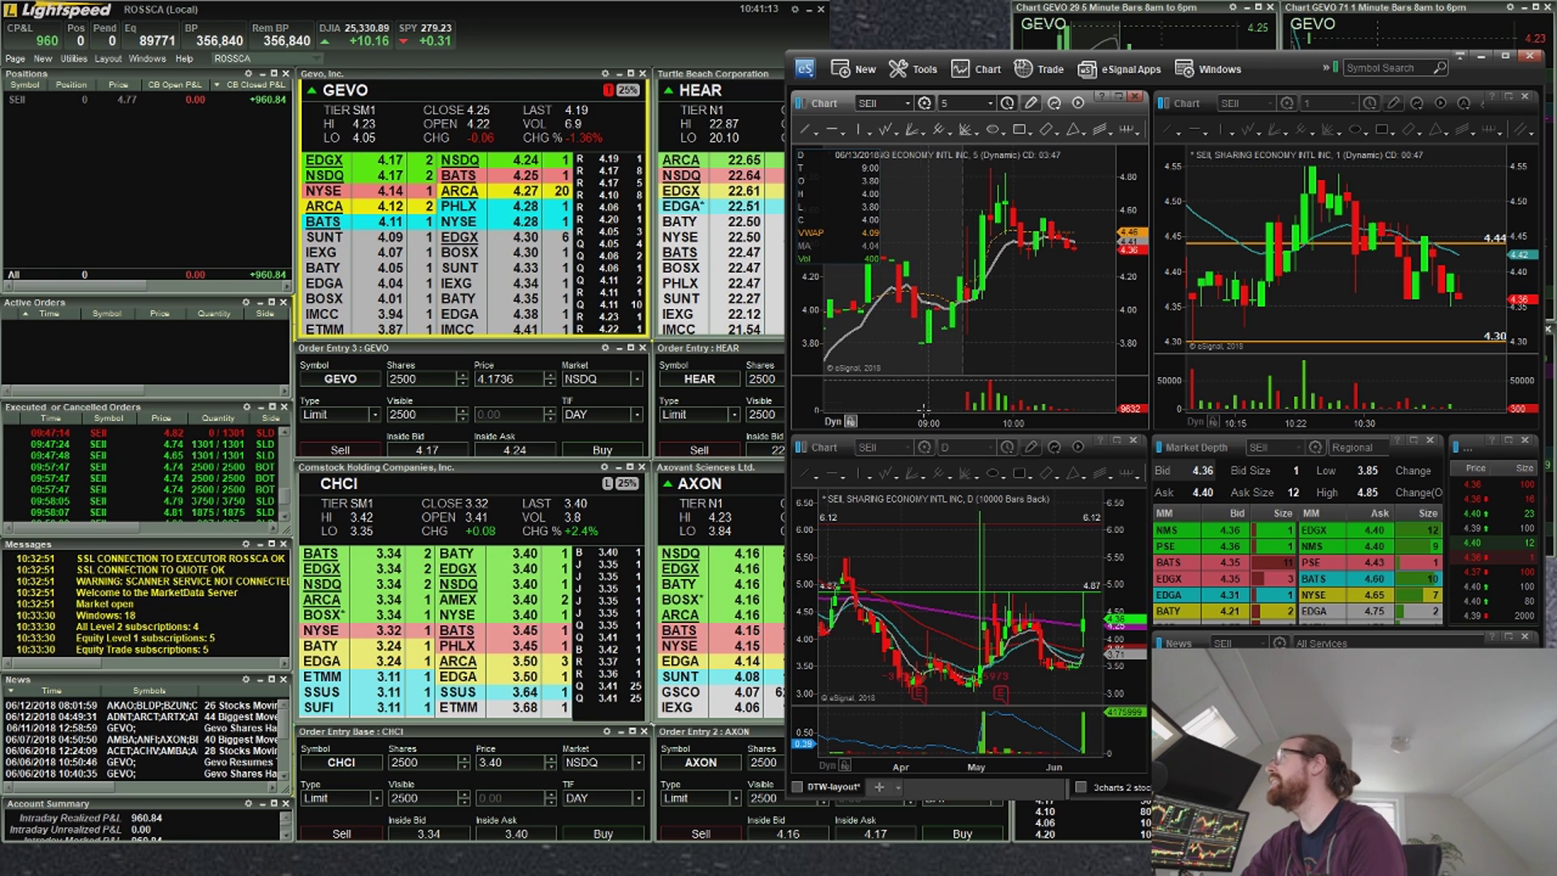
scroll(898, 421, up, 3)
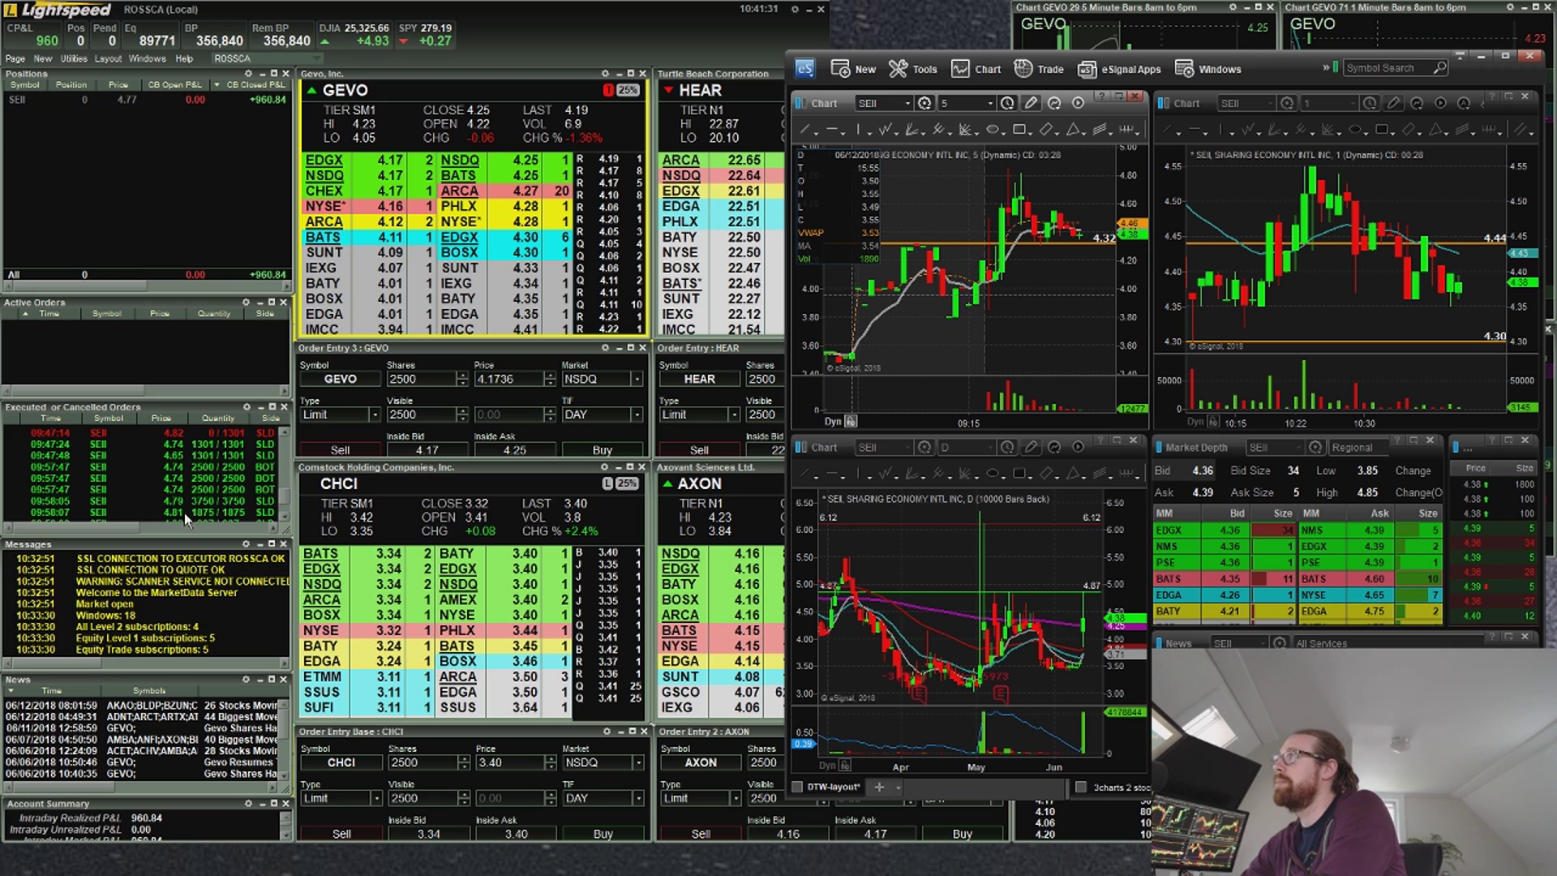
drag(282, 495, 290, 429)
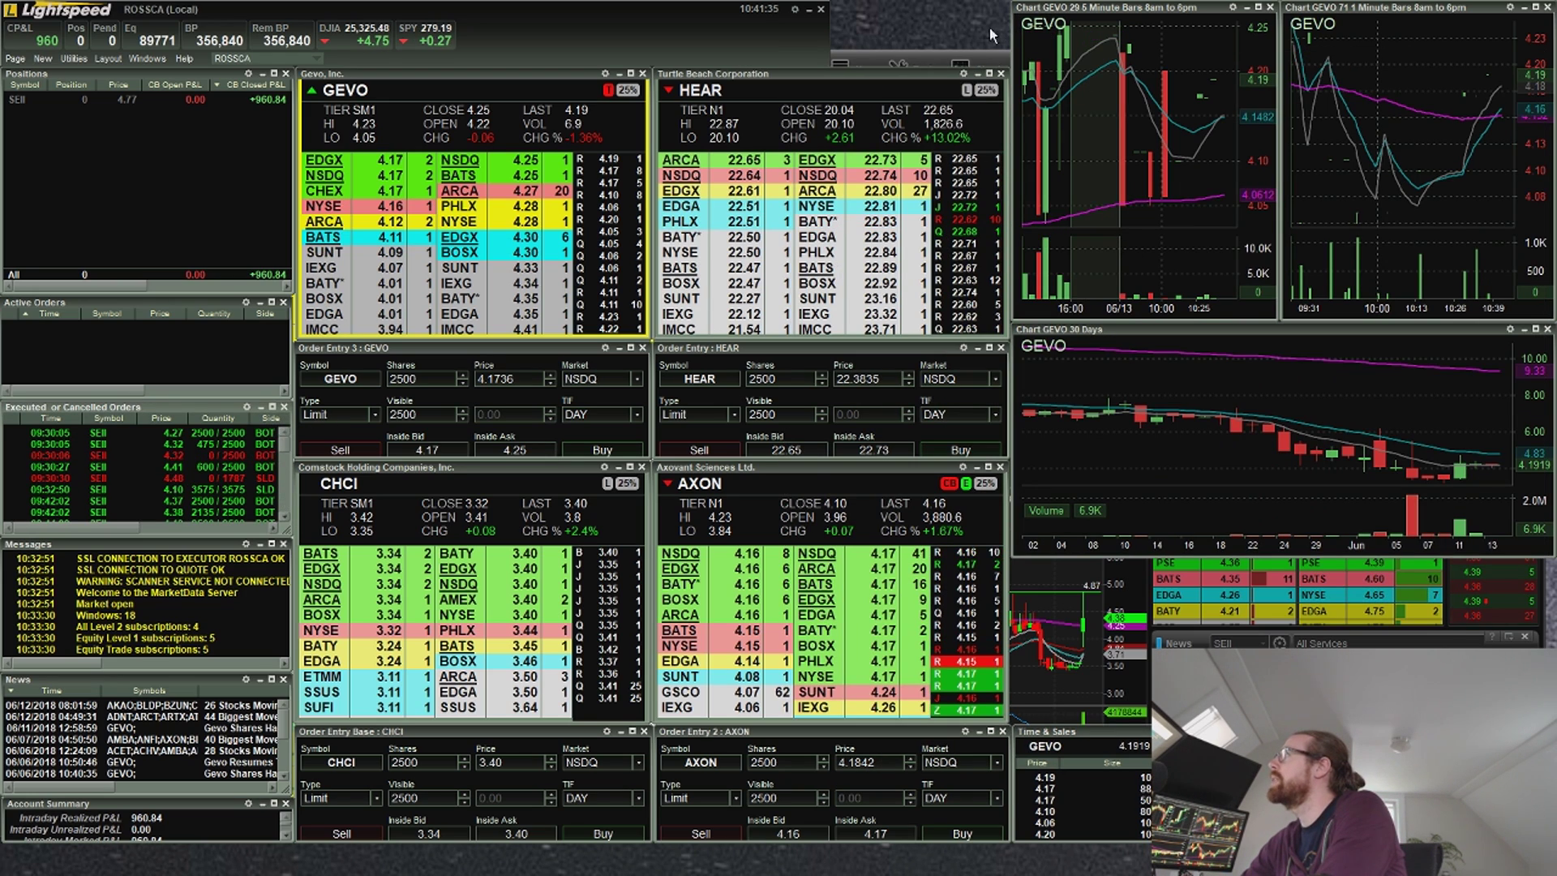
Select the opening SEII fills from 09:30:05 to 09:30:27 in Lightspeed's executed orders.
click(983, 50)
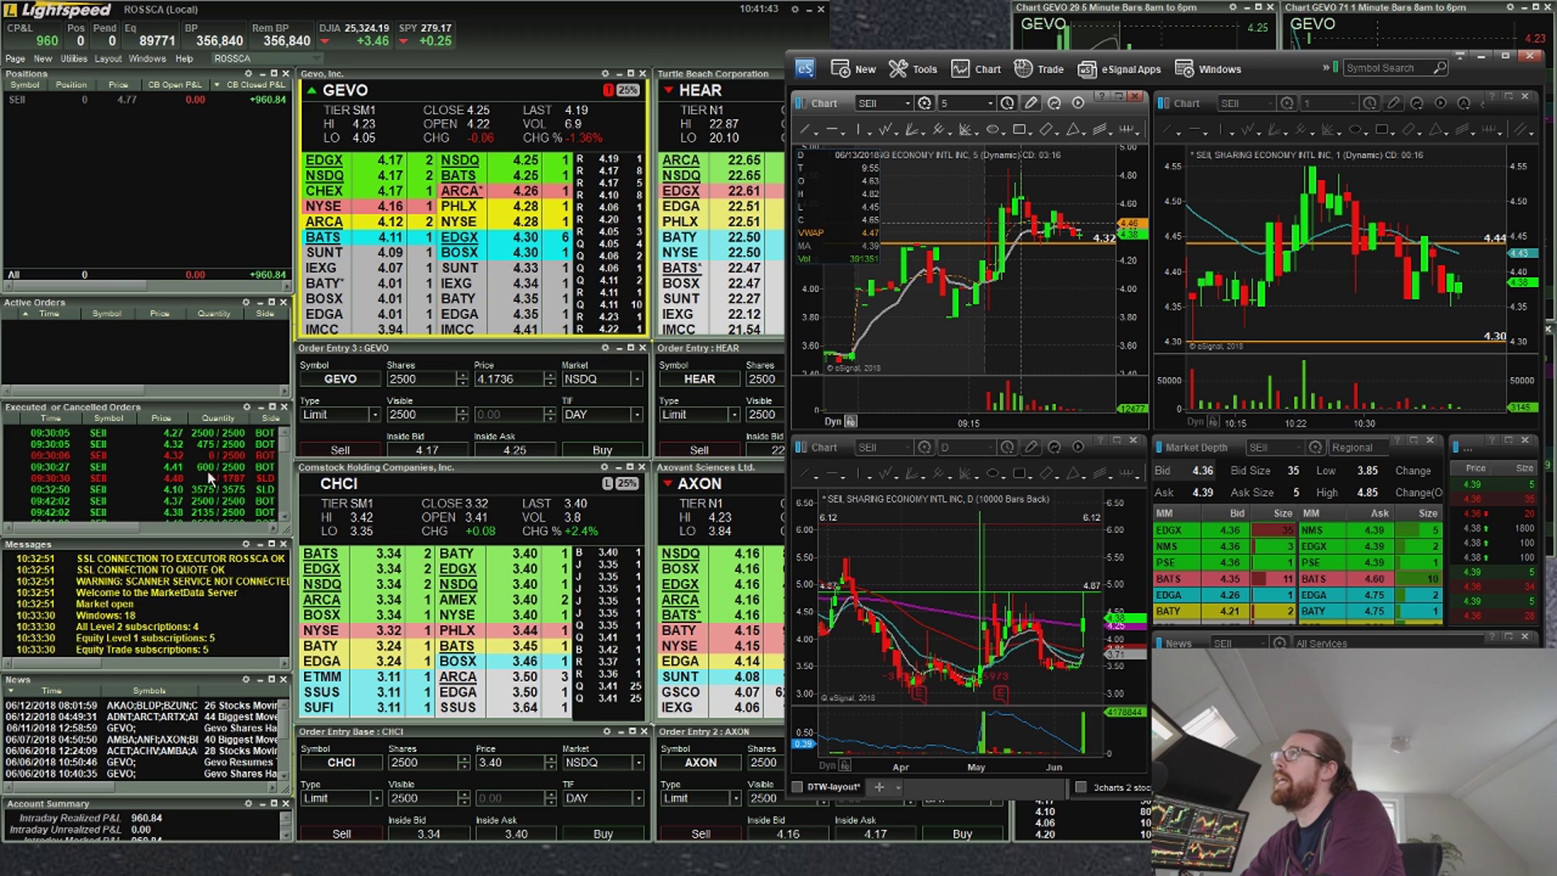
drag(207, 470, 209, 438)
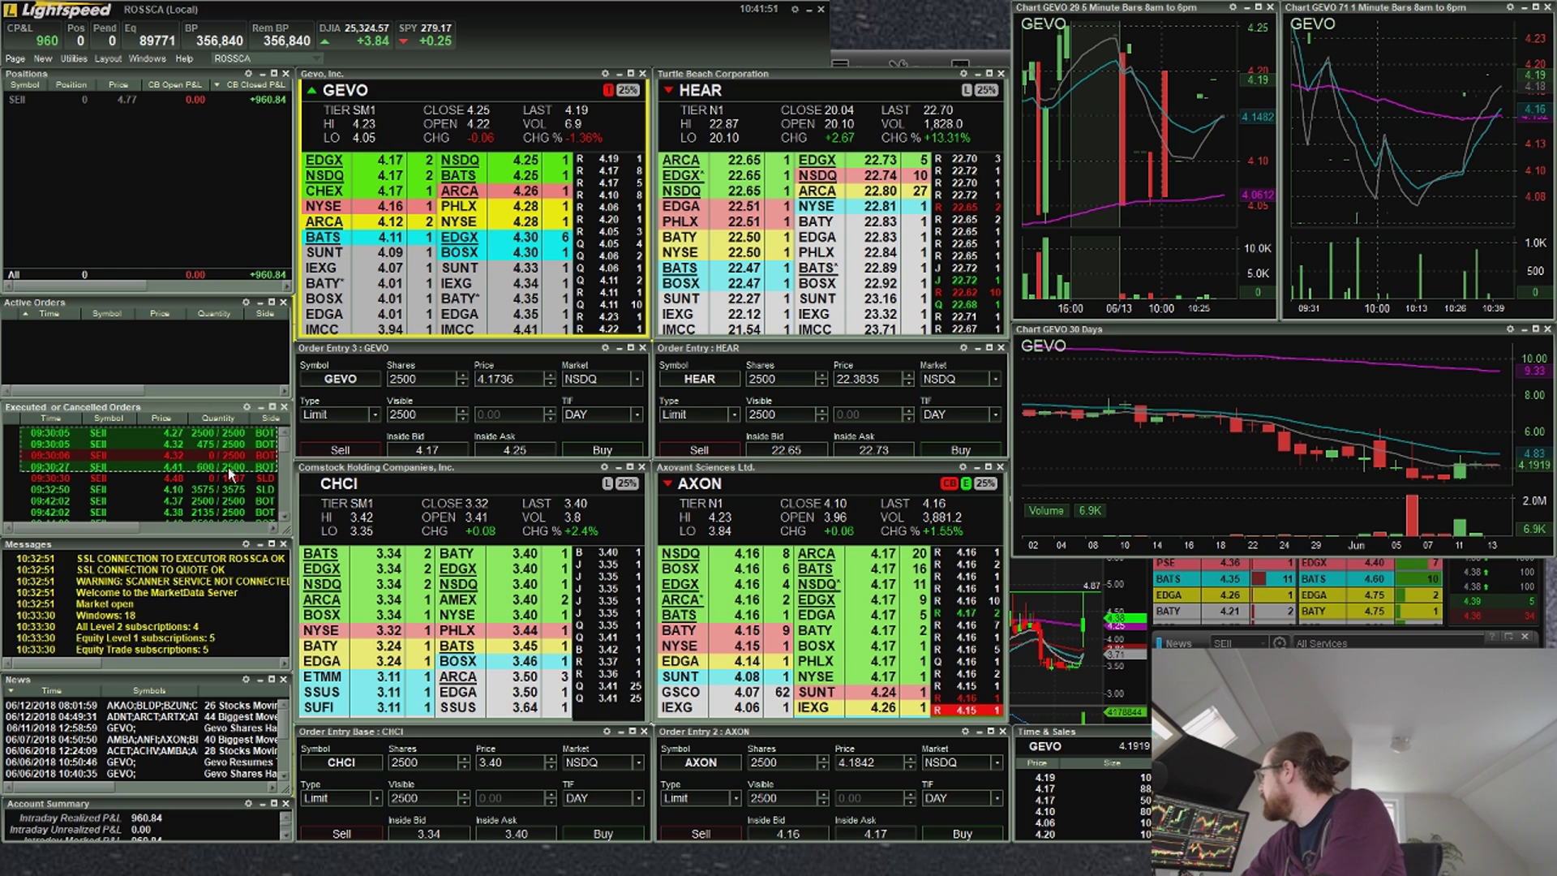
click(195, 467)
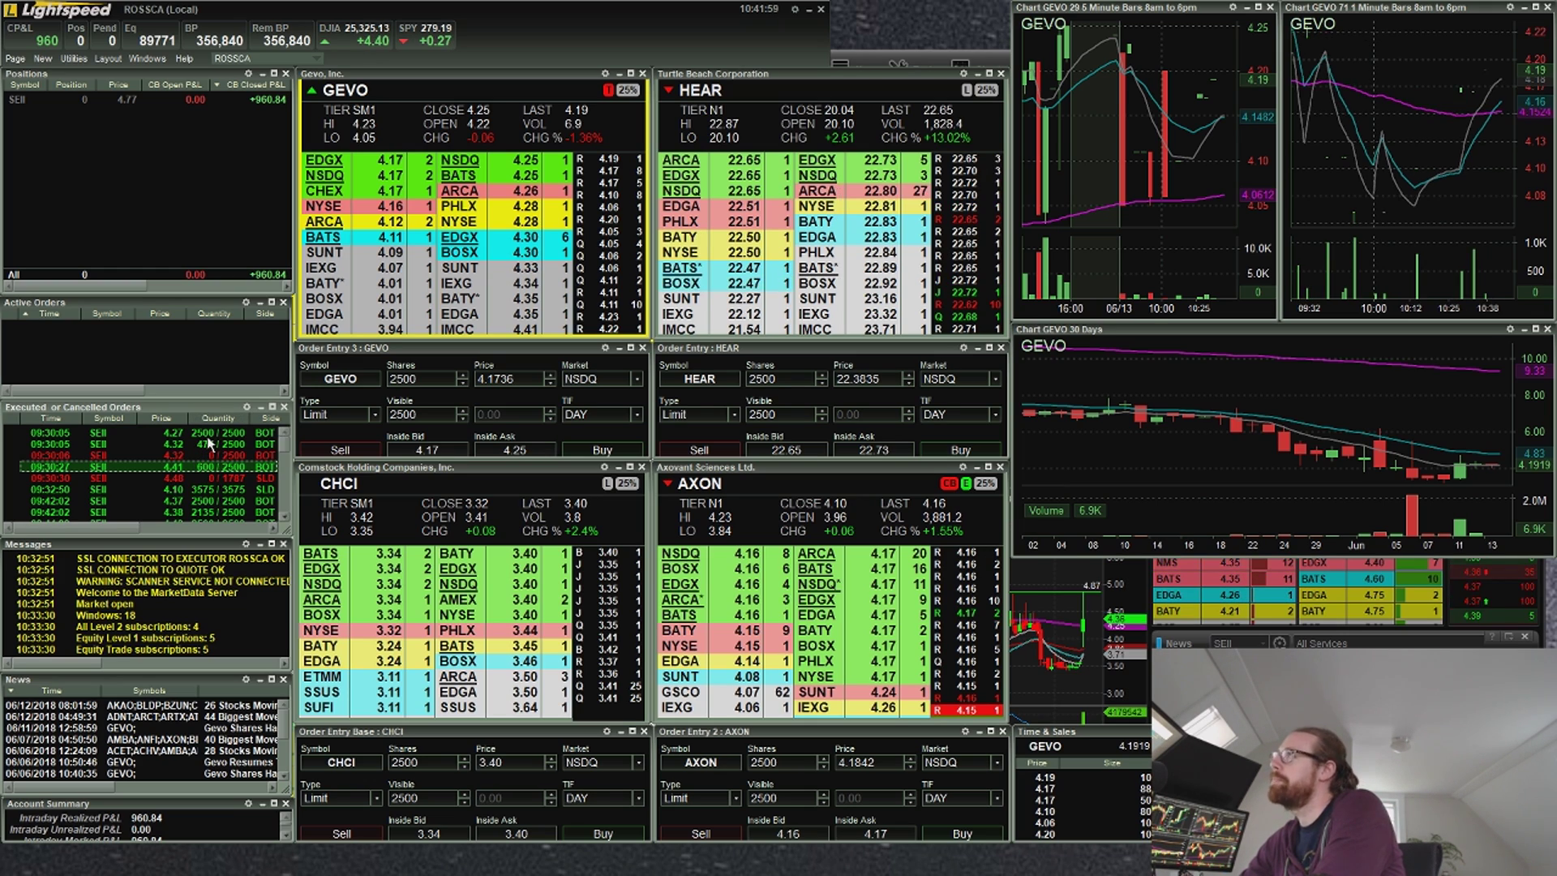
drag(201, 434, 272, 469)
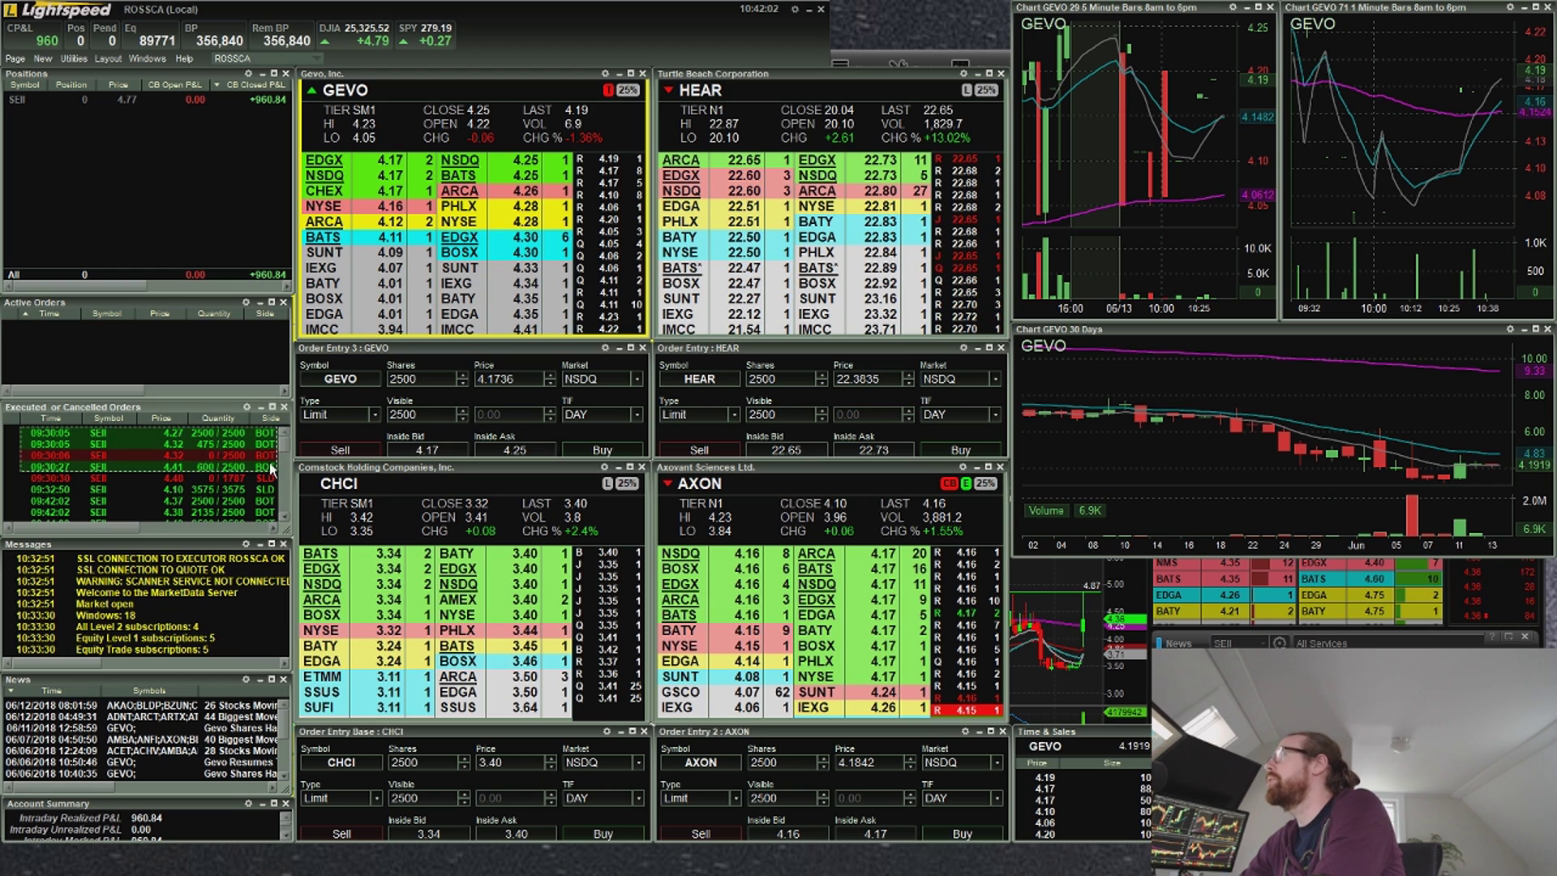
Zoom the 1-minute SEII chart to 09:22–09:30 and remove the 4.30 level line.
click(900, 60)
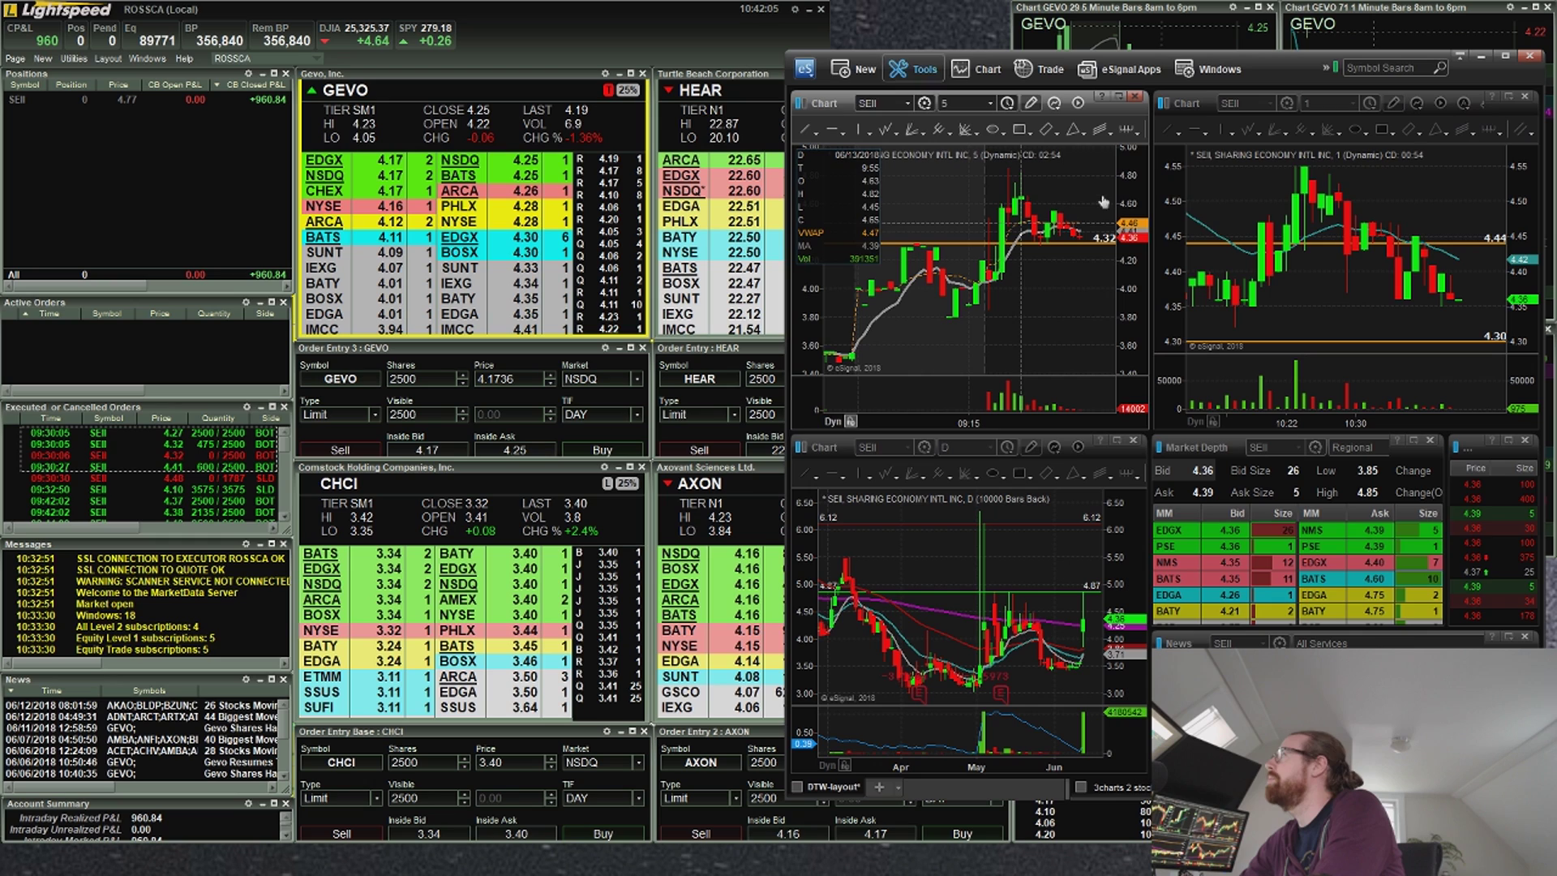
scroll(1519, 334, down, 5)
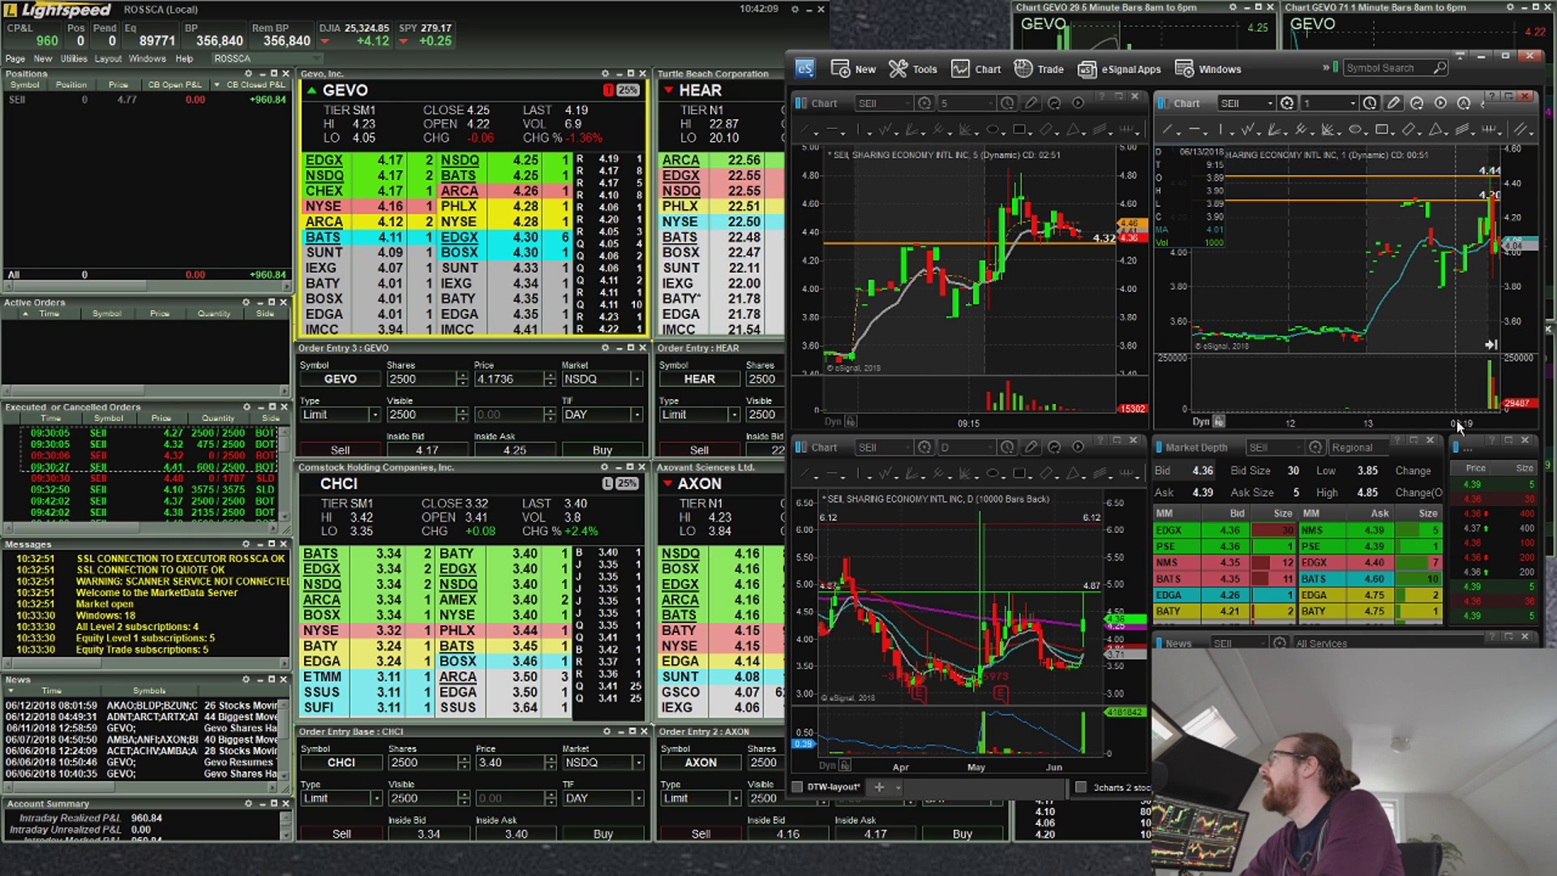
drag(1456, 420, 1290, 416)
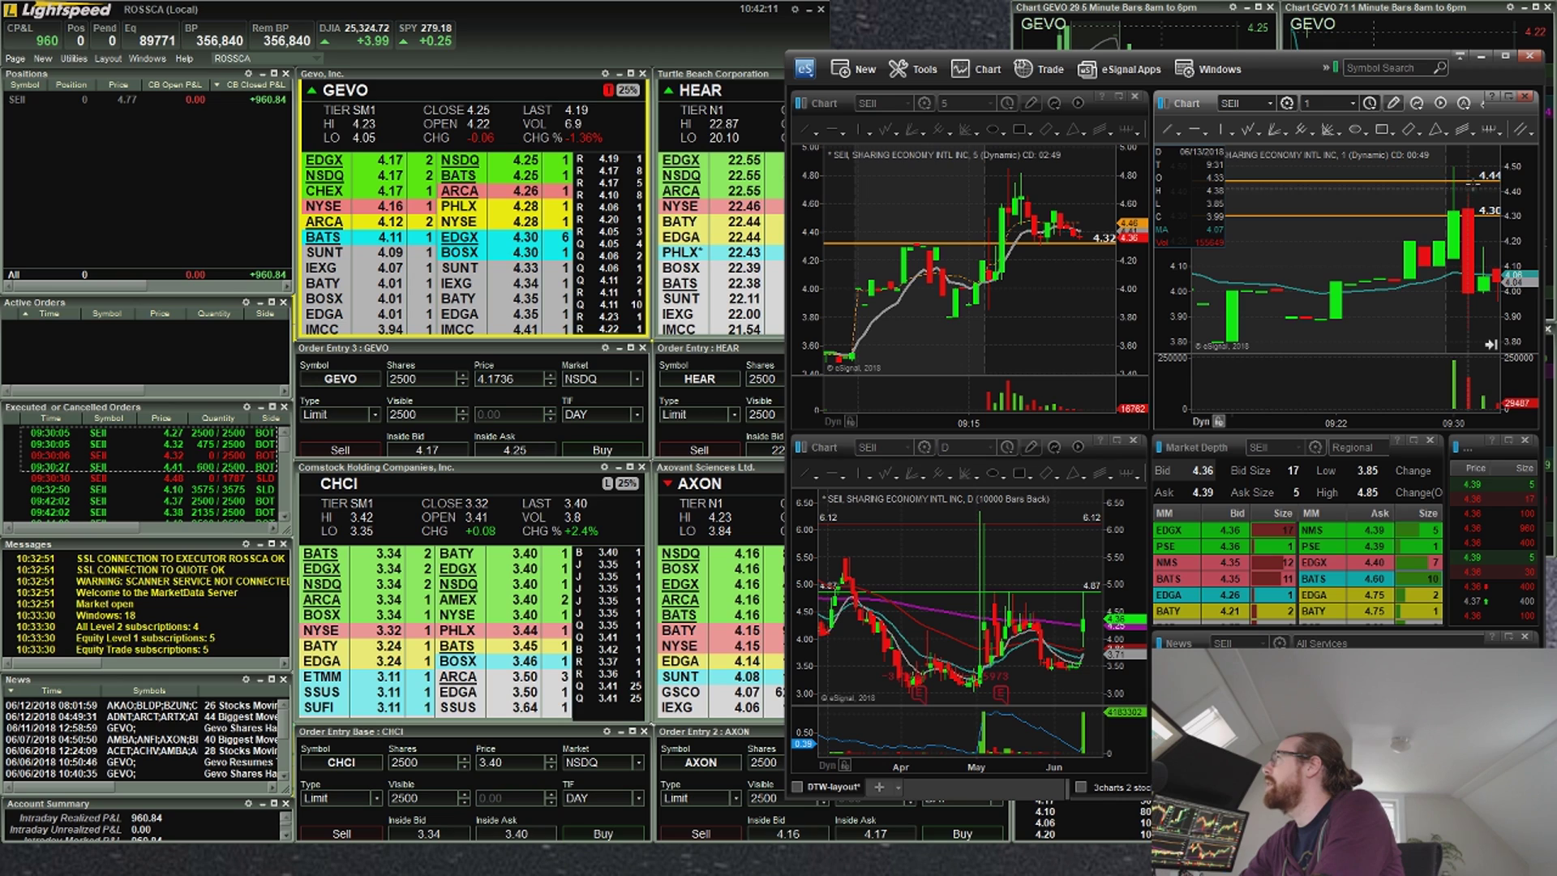
right_click(1412, 224)
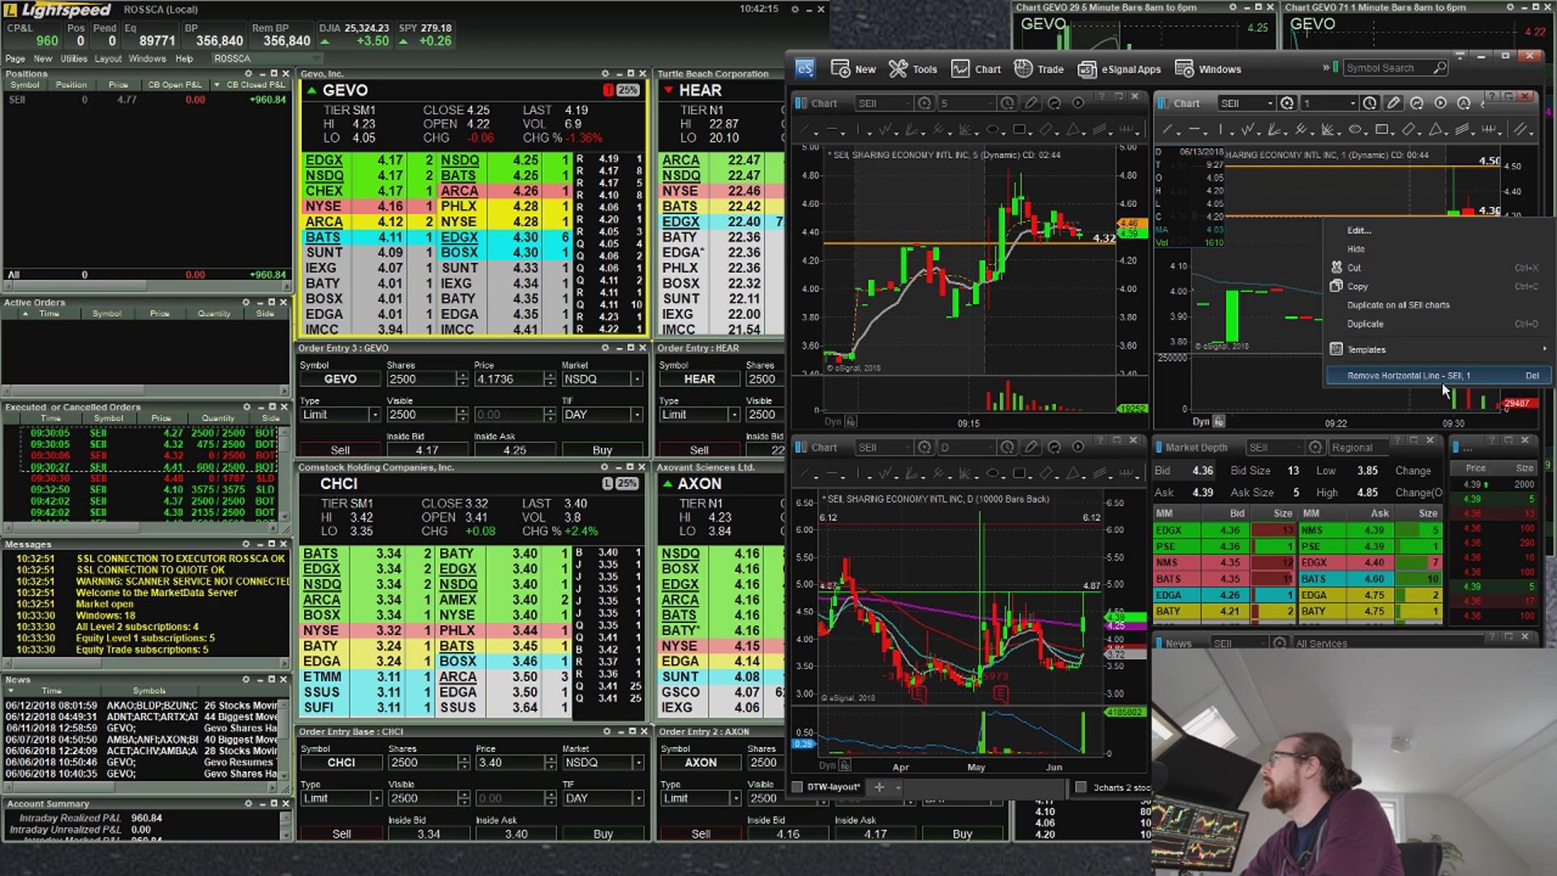
click(1442, 382)
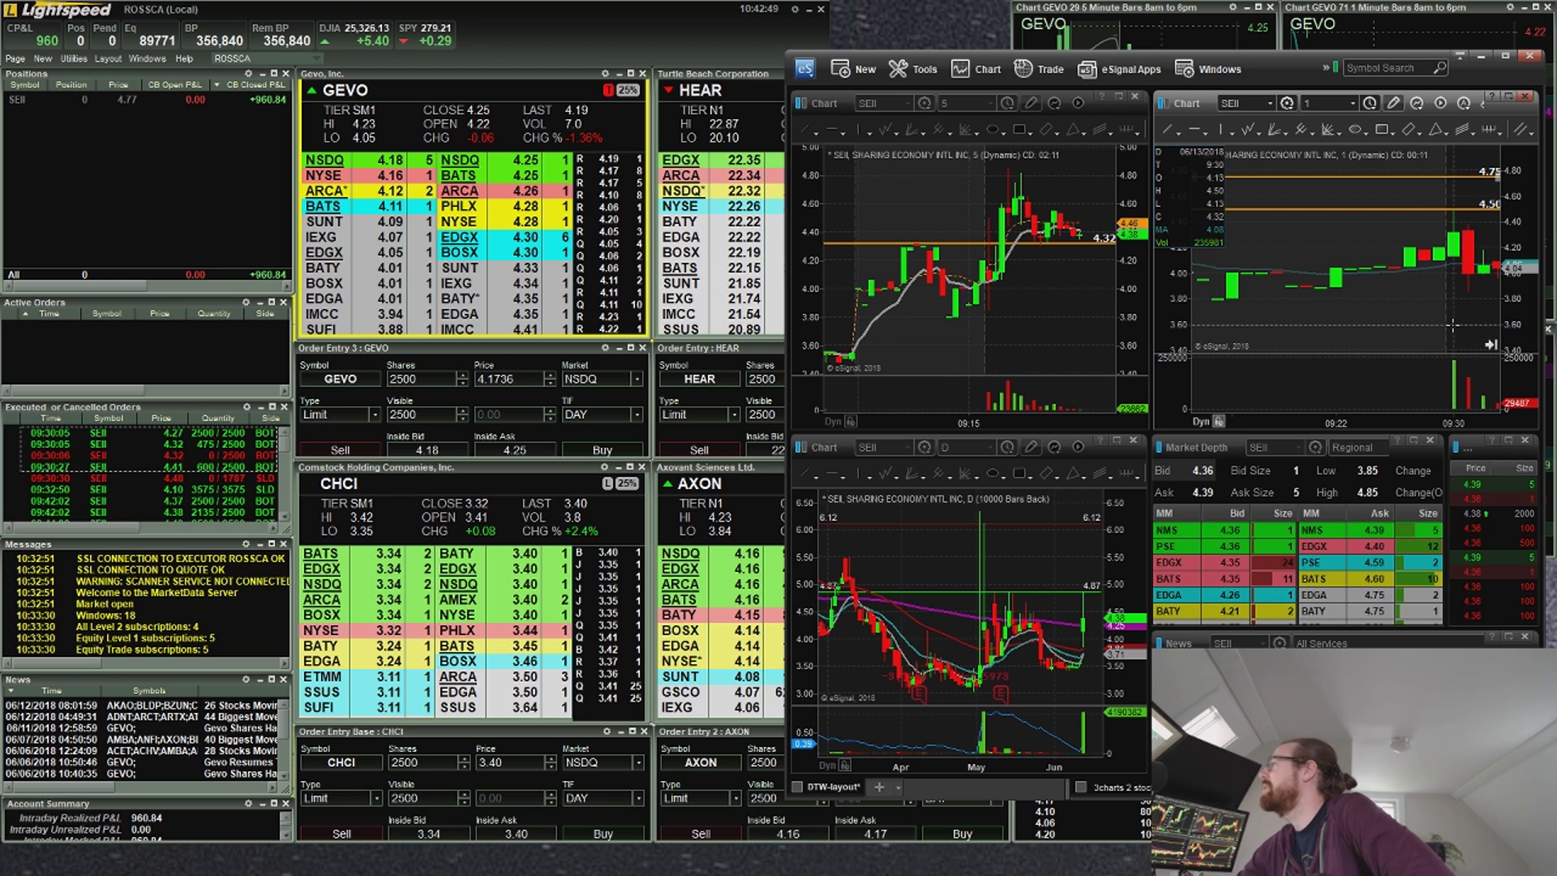
Pan the 1-minute chart toward recent bars and lower the 4.50 level line to 4.31.
drag(1452, 325, 1403, 328)
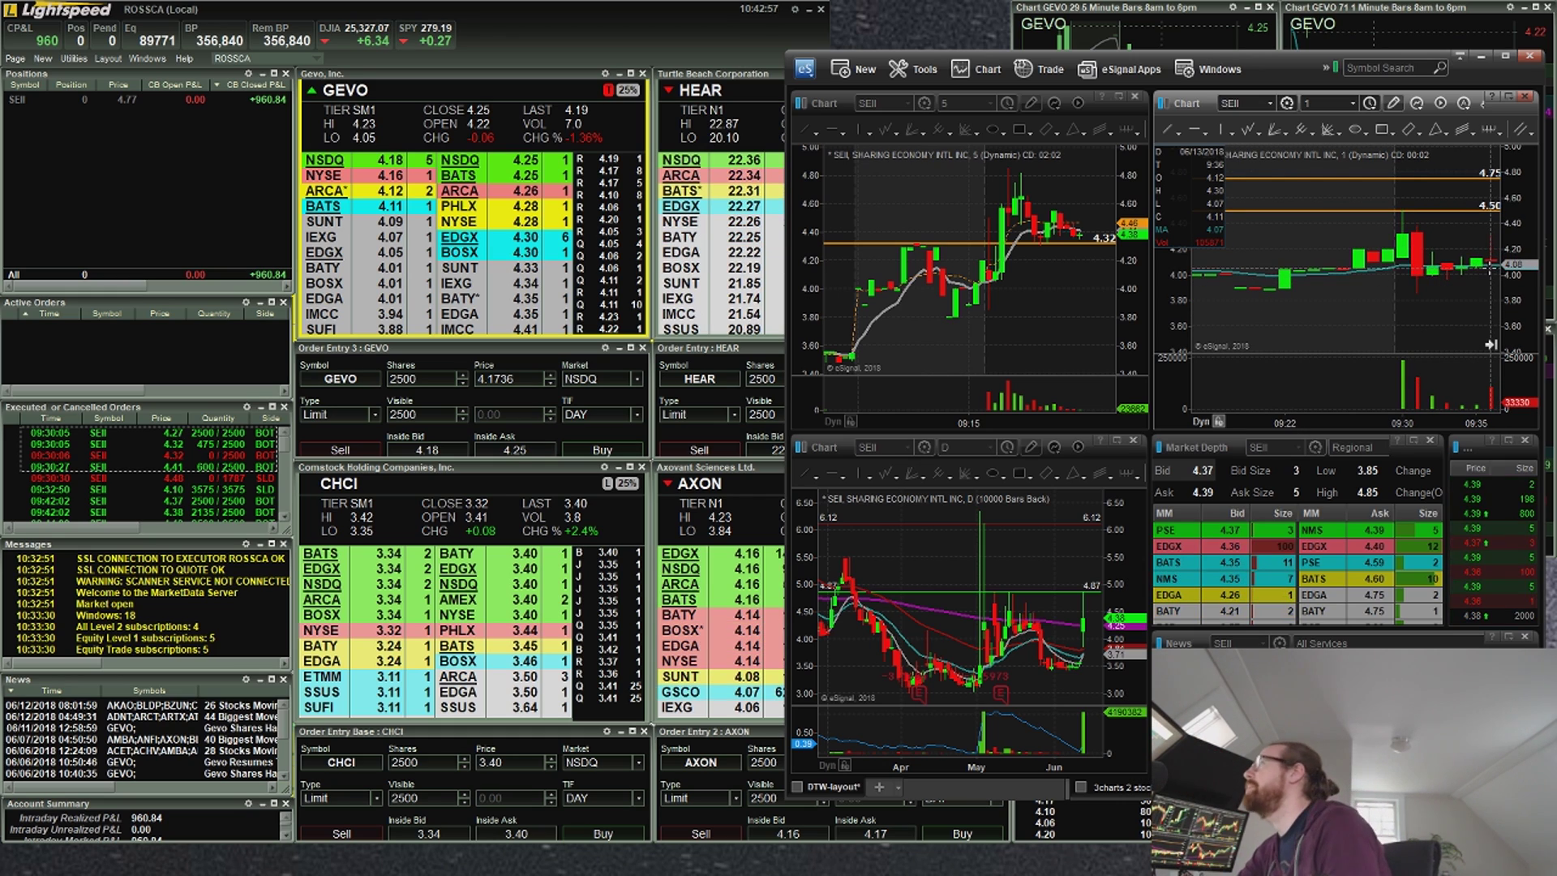
drag(1492, 271, 1395, 271)
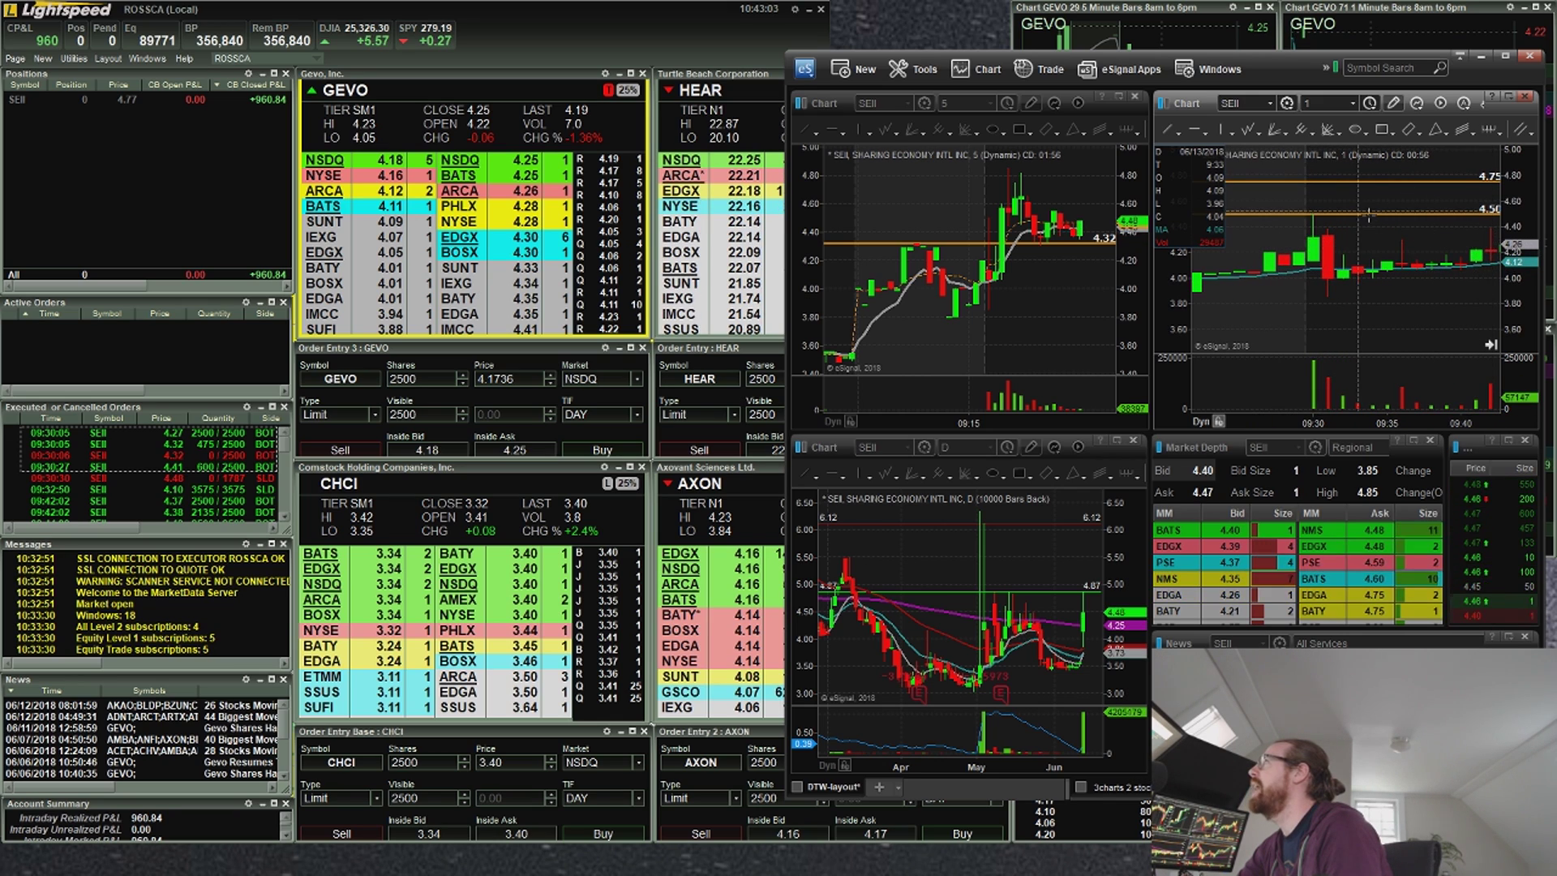
drag(1372, 217, 1383, 241)
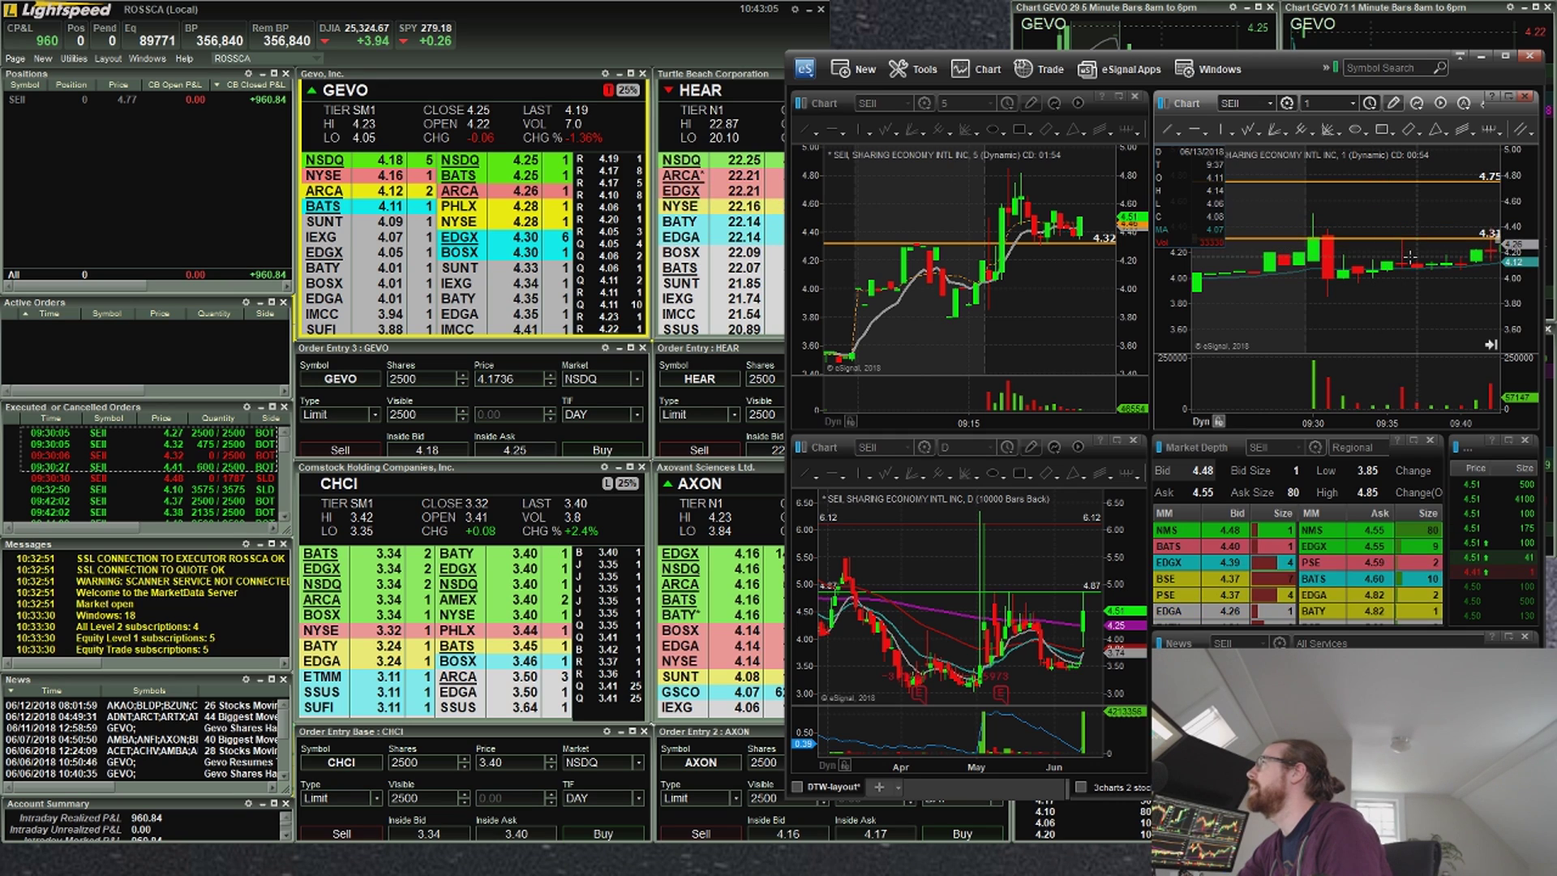
click(230, 502)
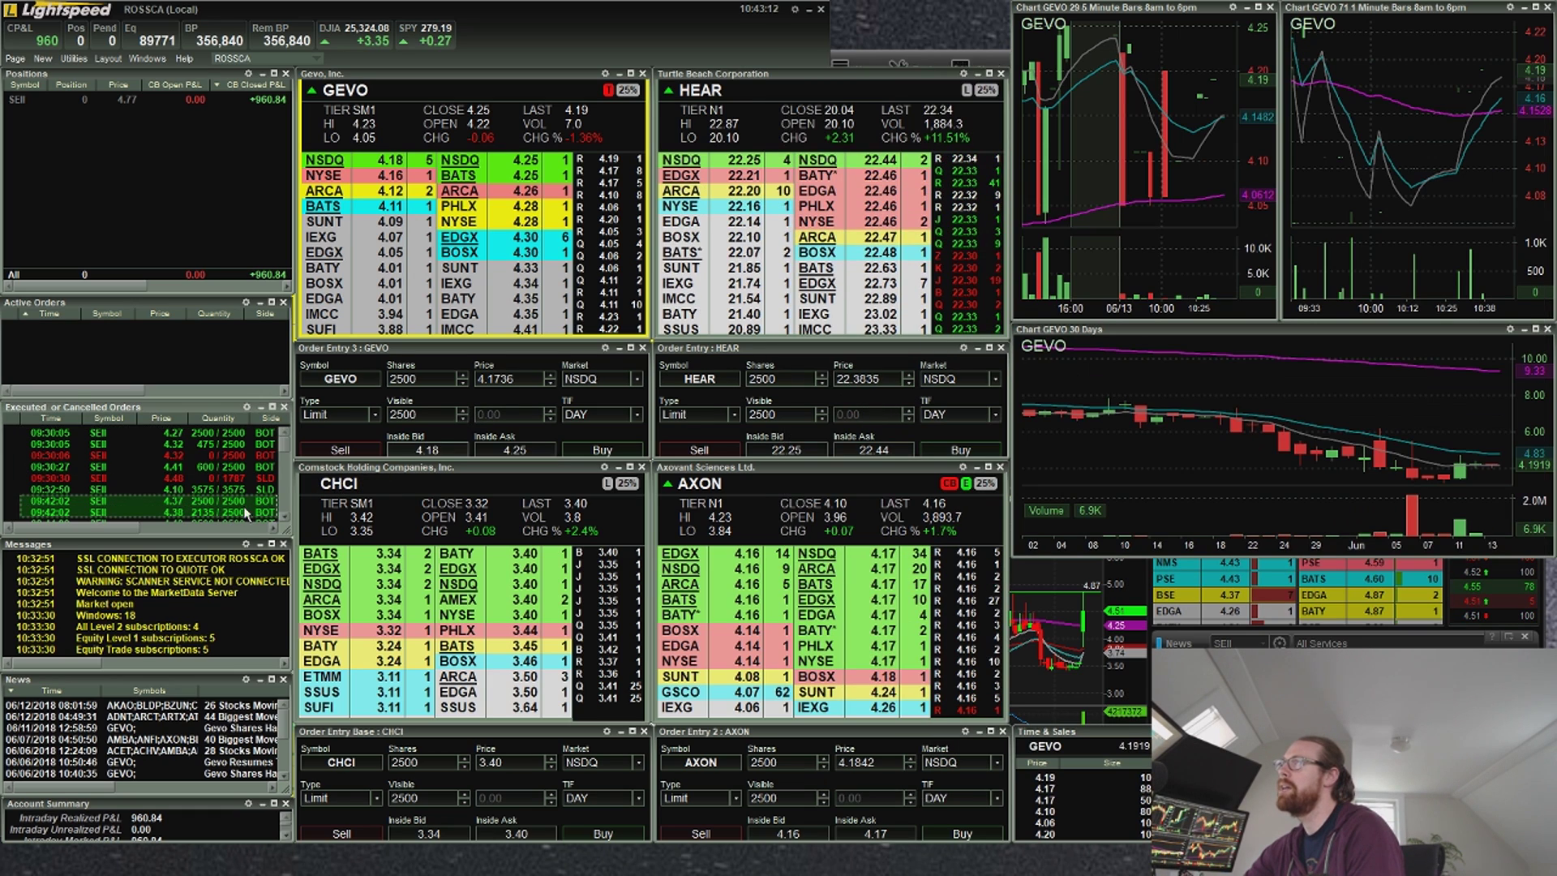
Scroll Lightspeed's executed orders to show the newest 09:44:39 fill.
click(286, 517)
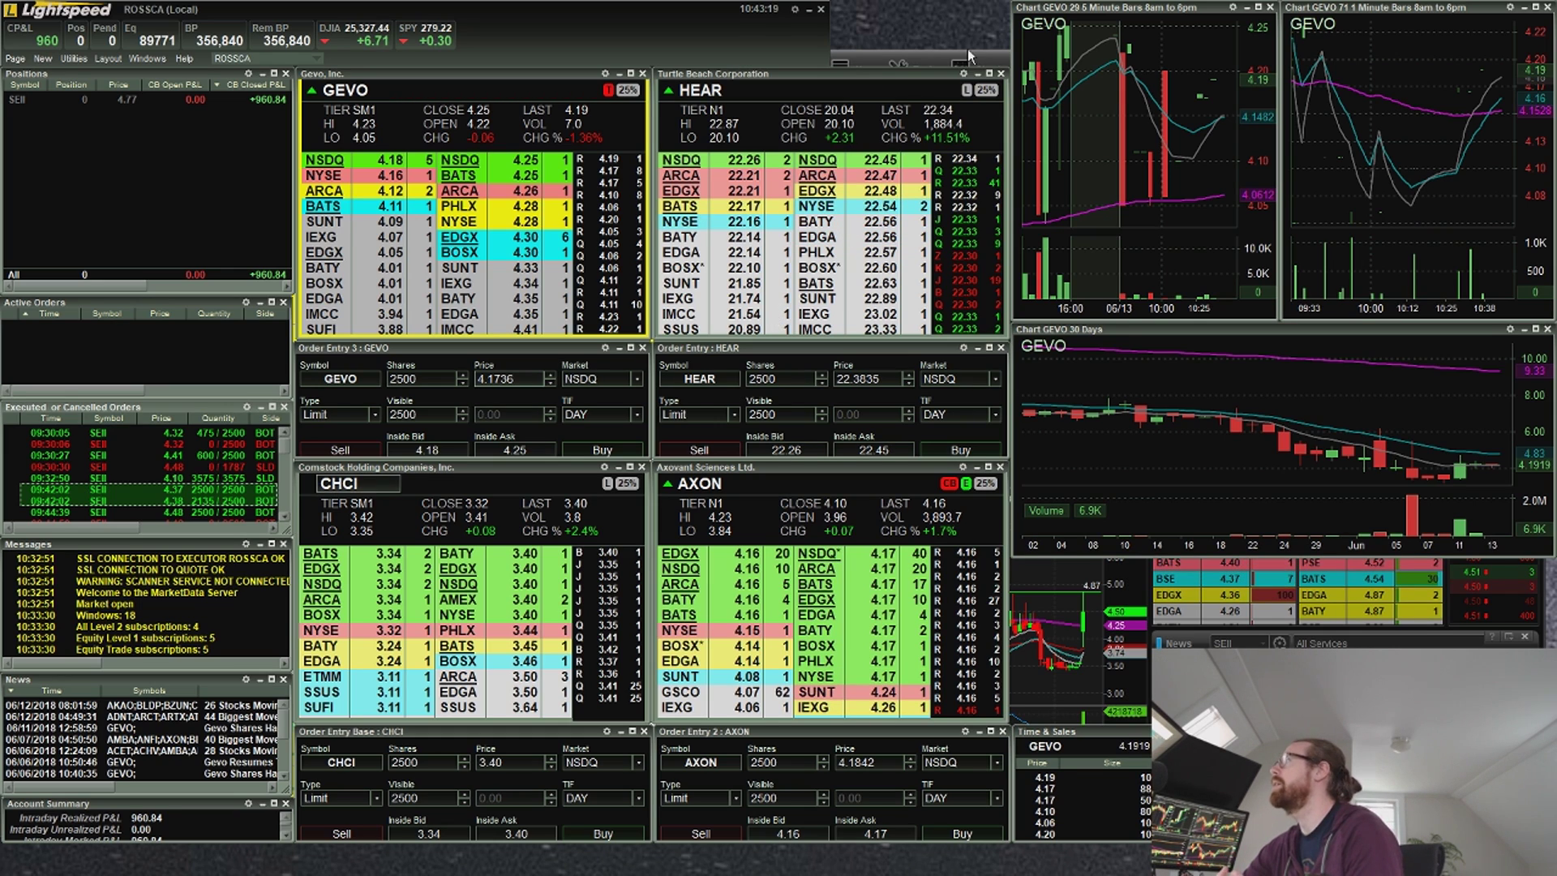
click(990, 50)
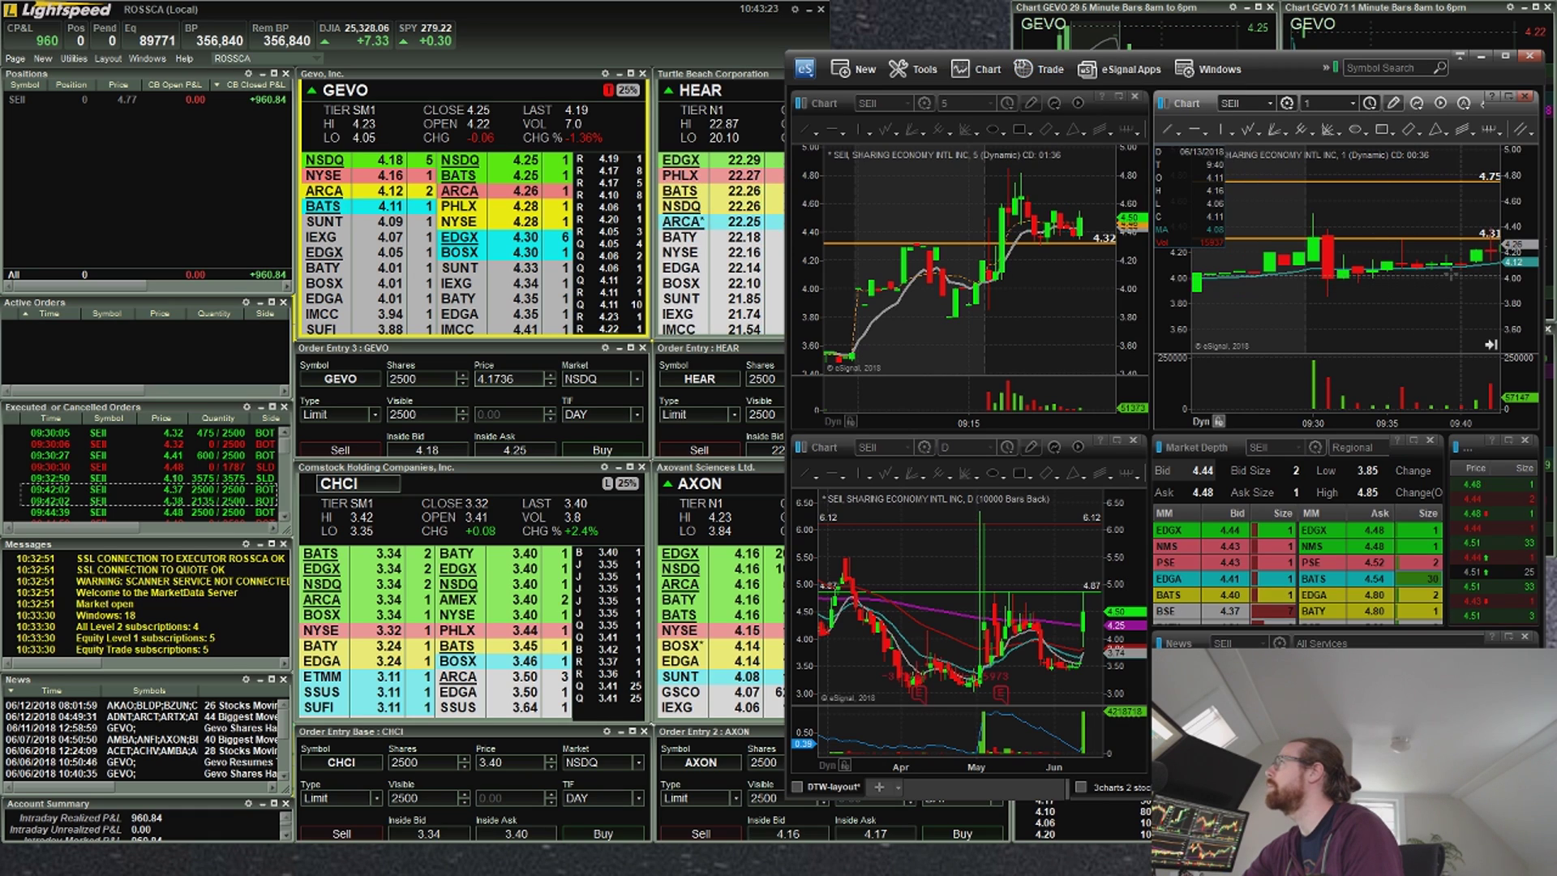
click(1195, 129)
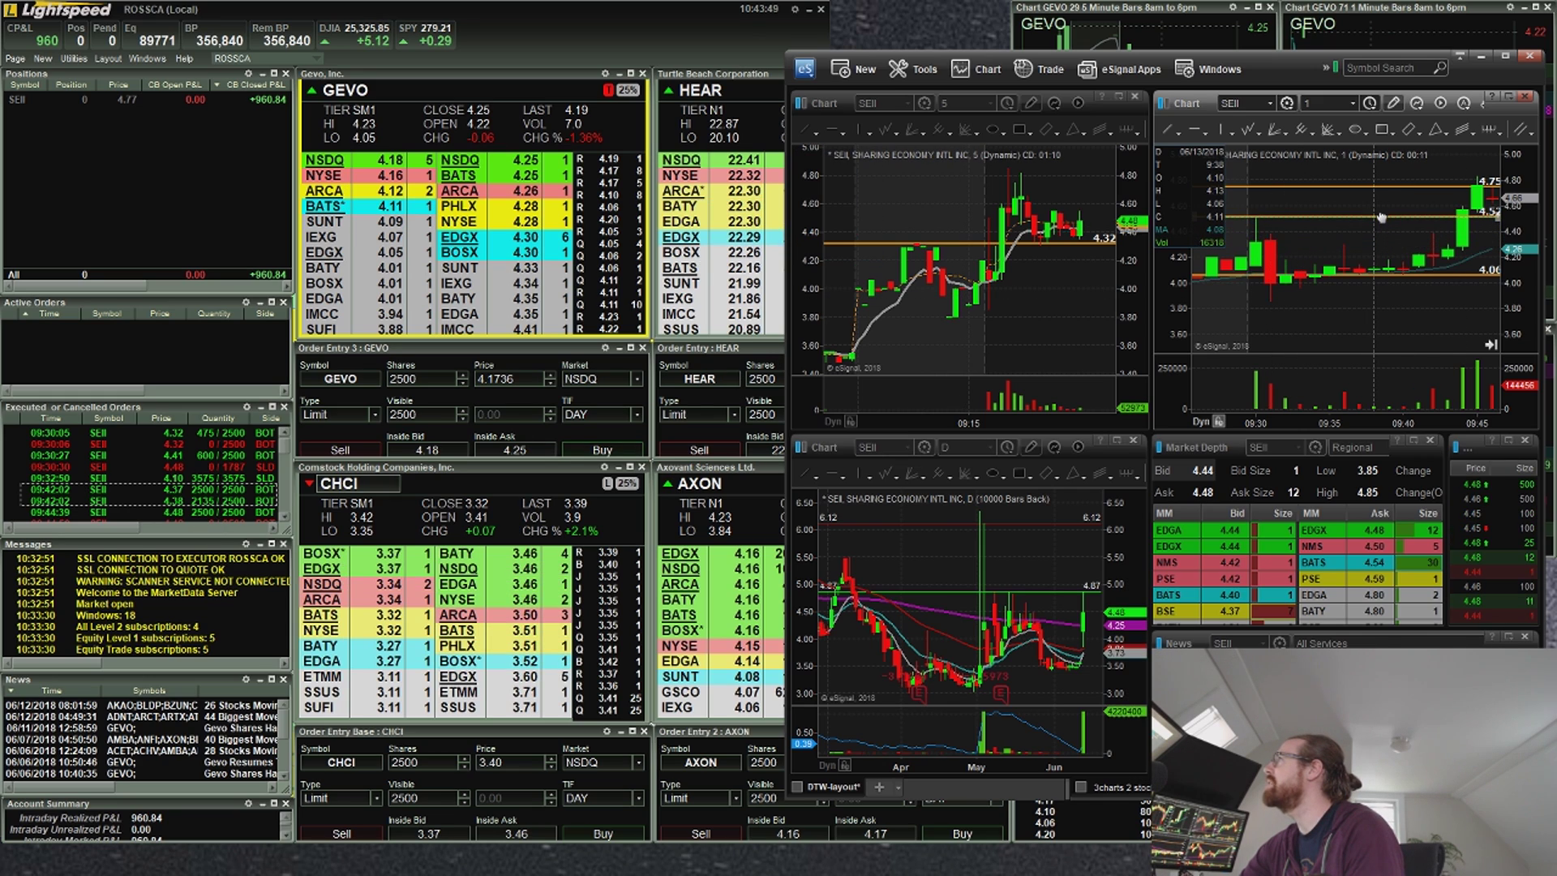
Raise the 1-minute SEII chart's yellow level lines to 4.52 and 4.85.
drag(1380, 218, 1381, 214)
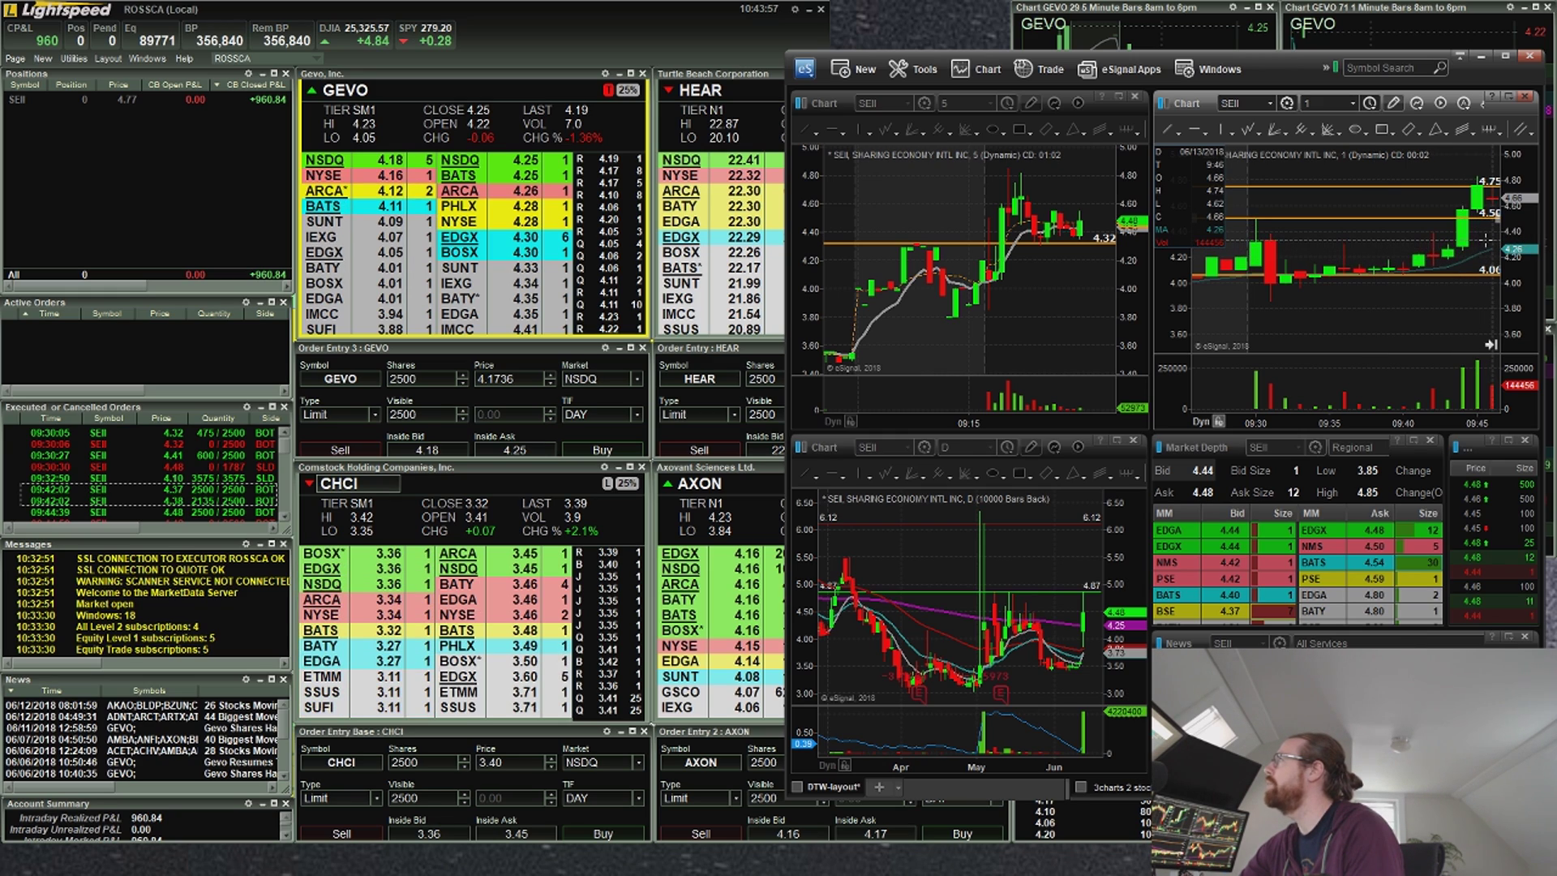
drag(1483, 239, 1435, 235)
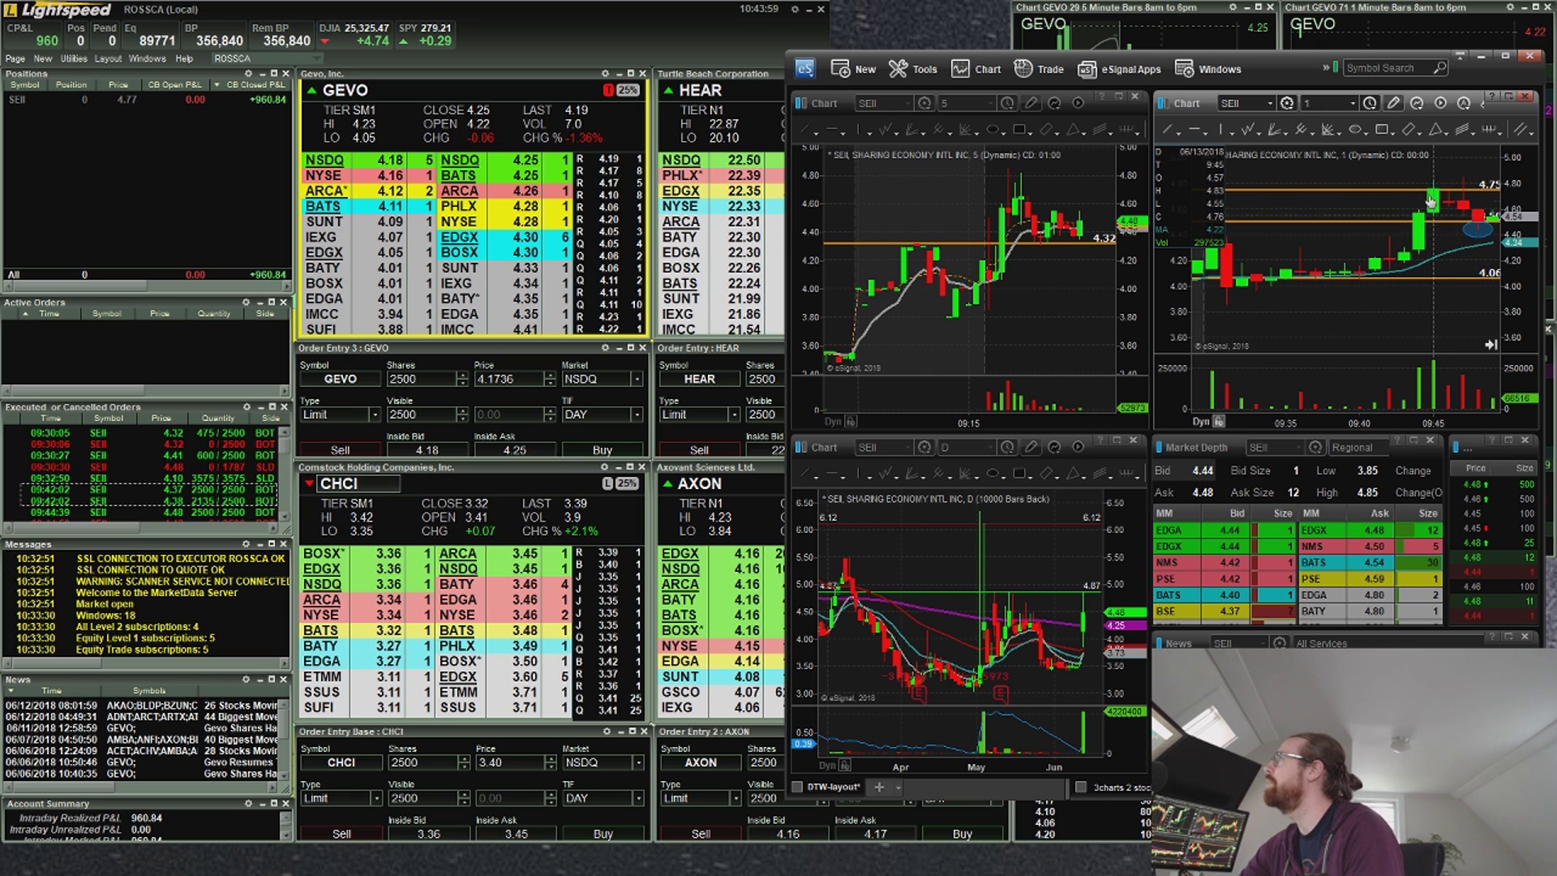
drag(1414, 182, 1412, 177)
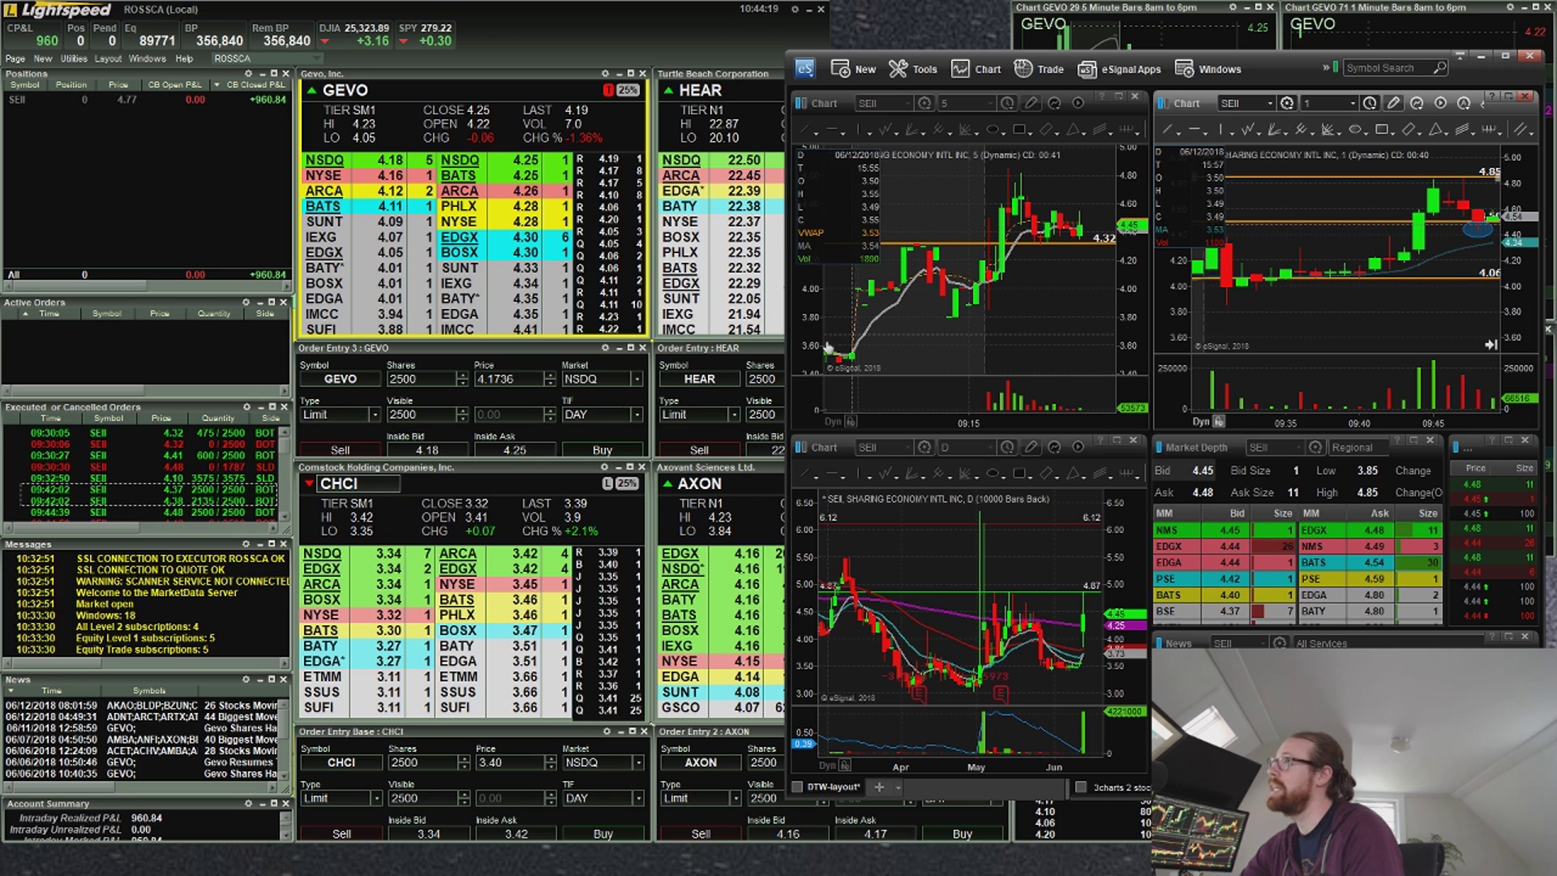
Scroll Lightspeed's executed orders to the 09:45:00 and 09:45:01 sell fills.
click(285, 519)
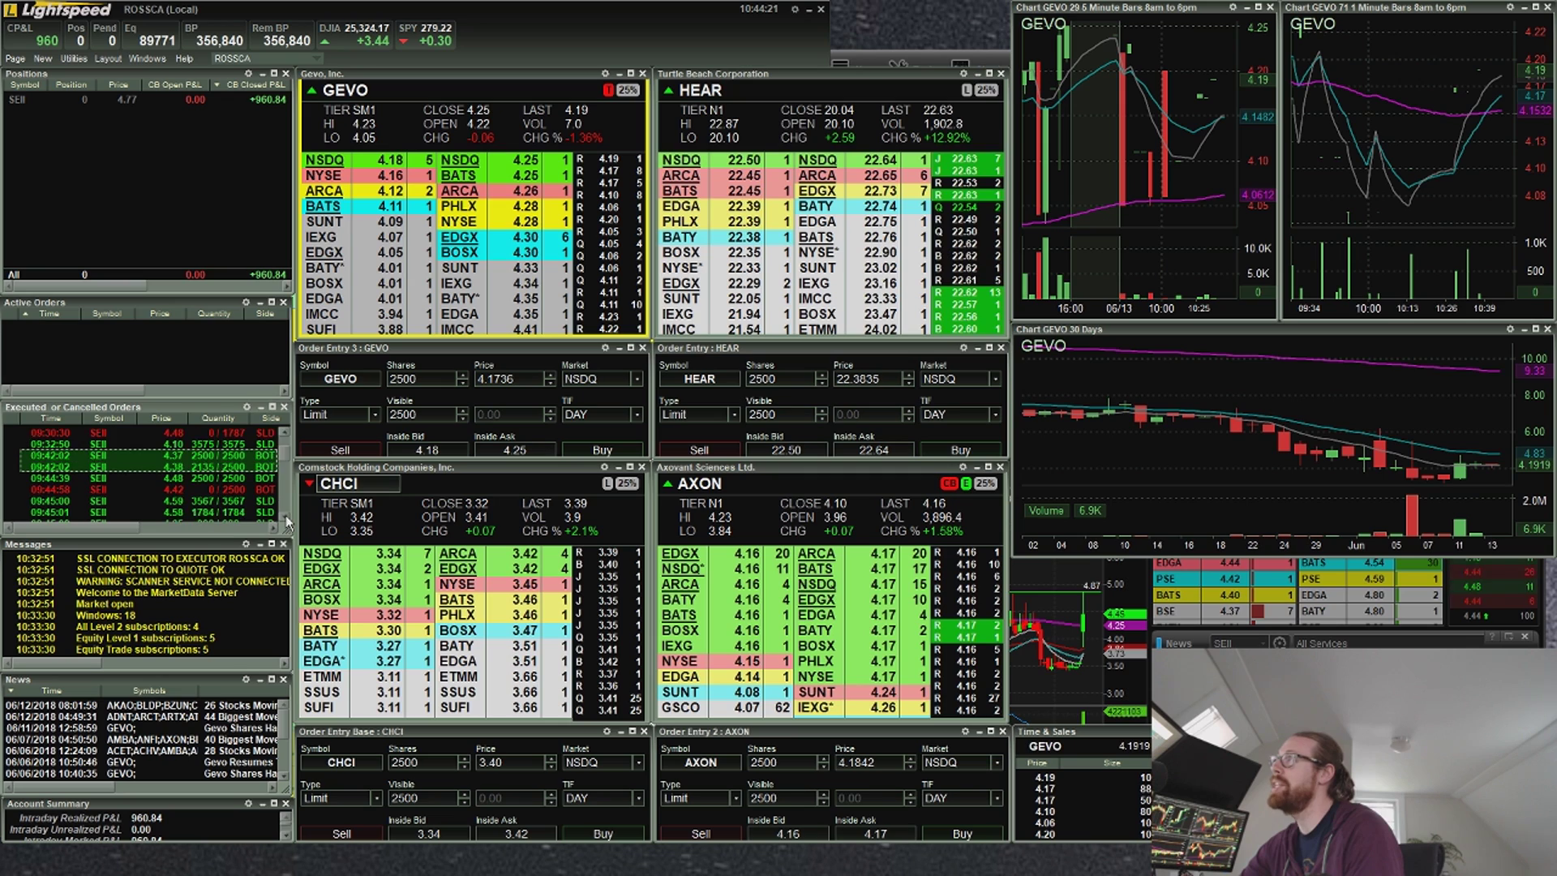
scroll(253, 507, down, 2)
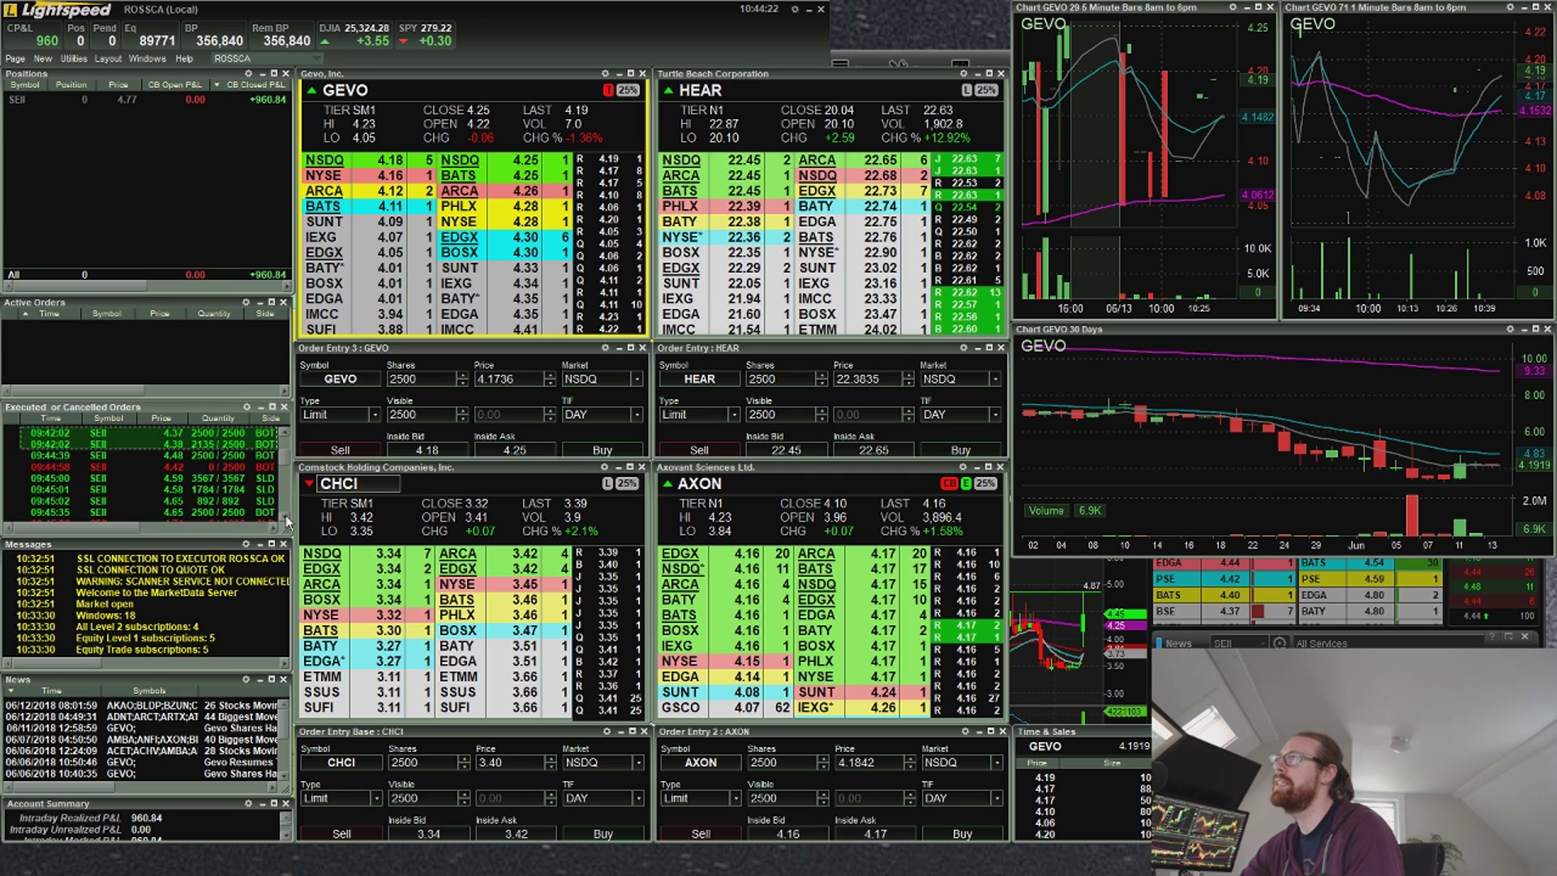
click(206, 479)
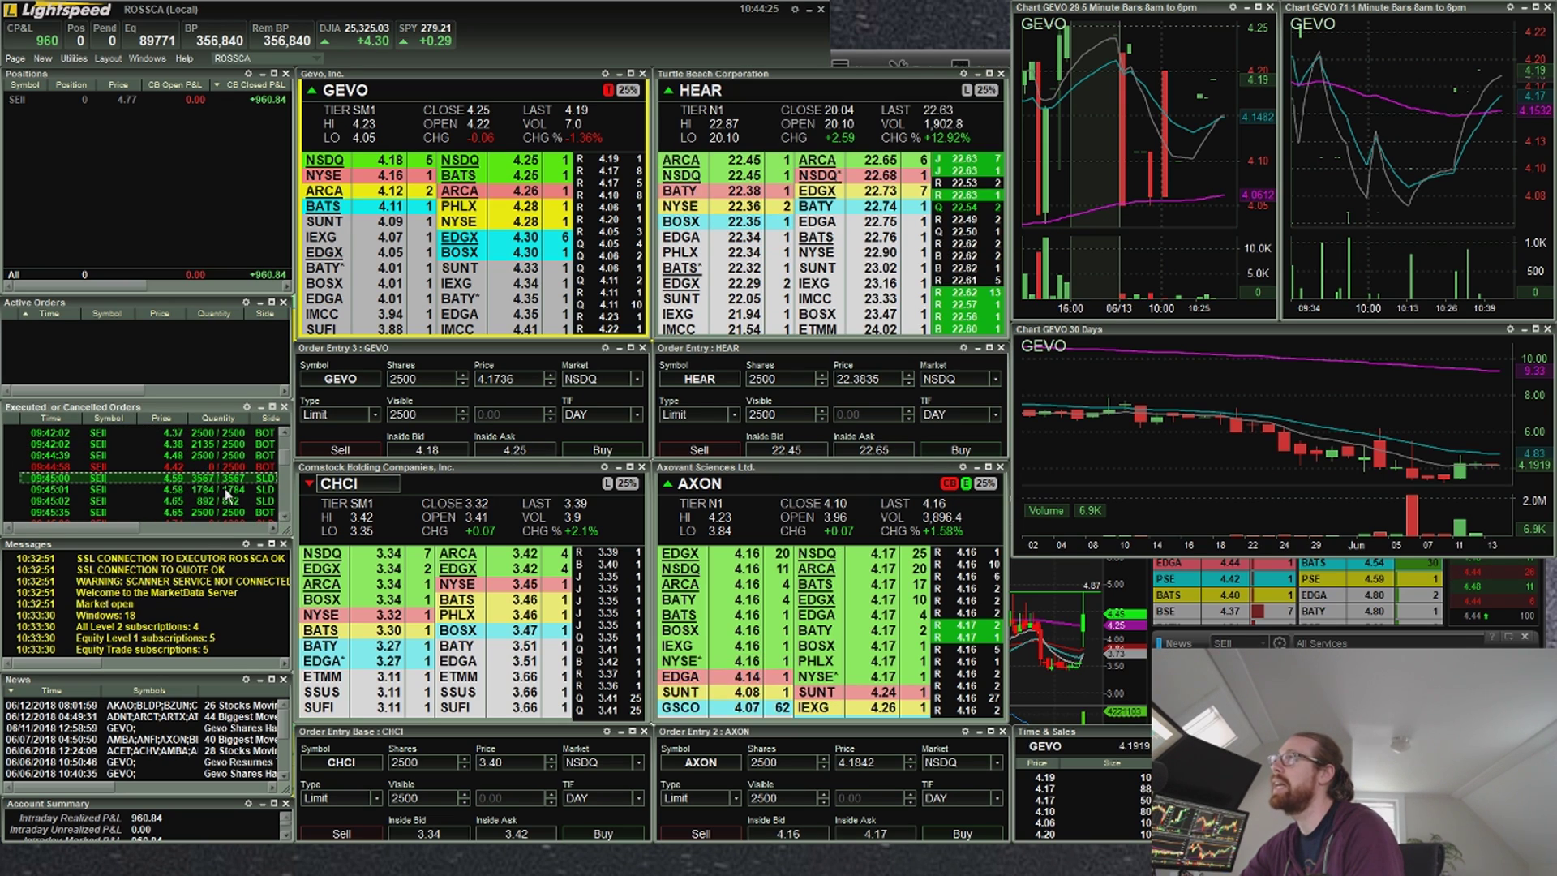
click(226, 491)
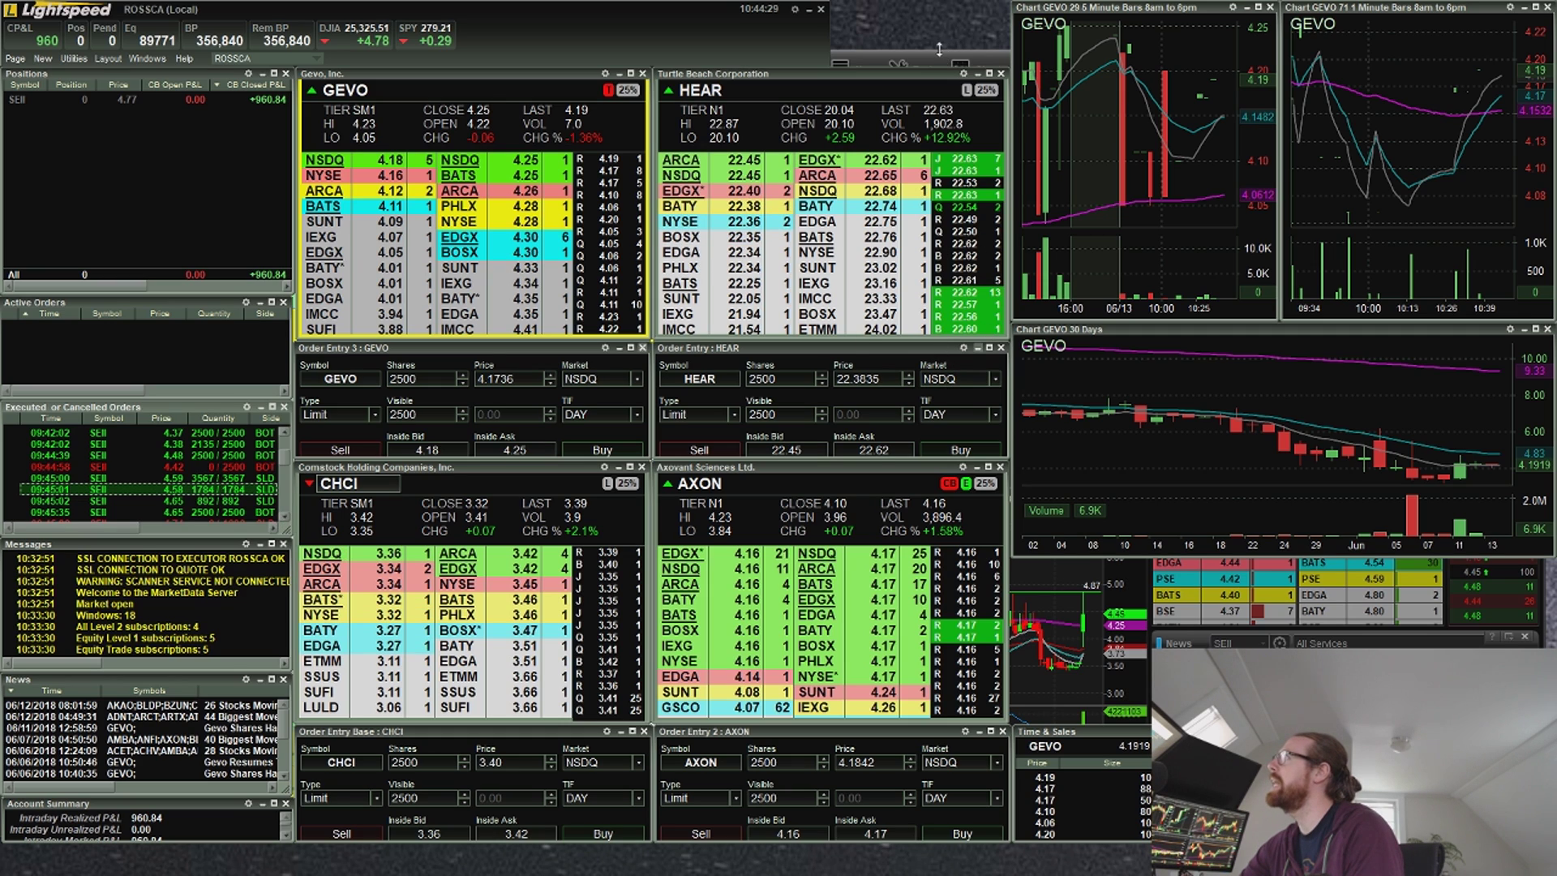
click(939, 49)
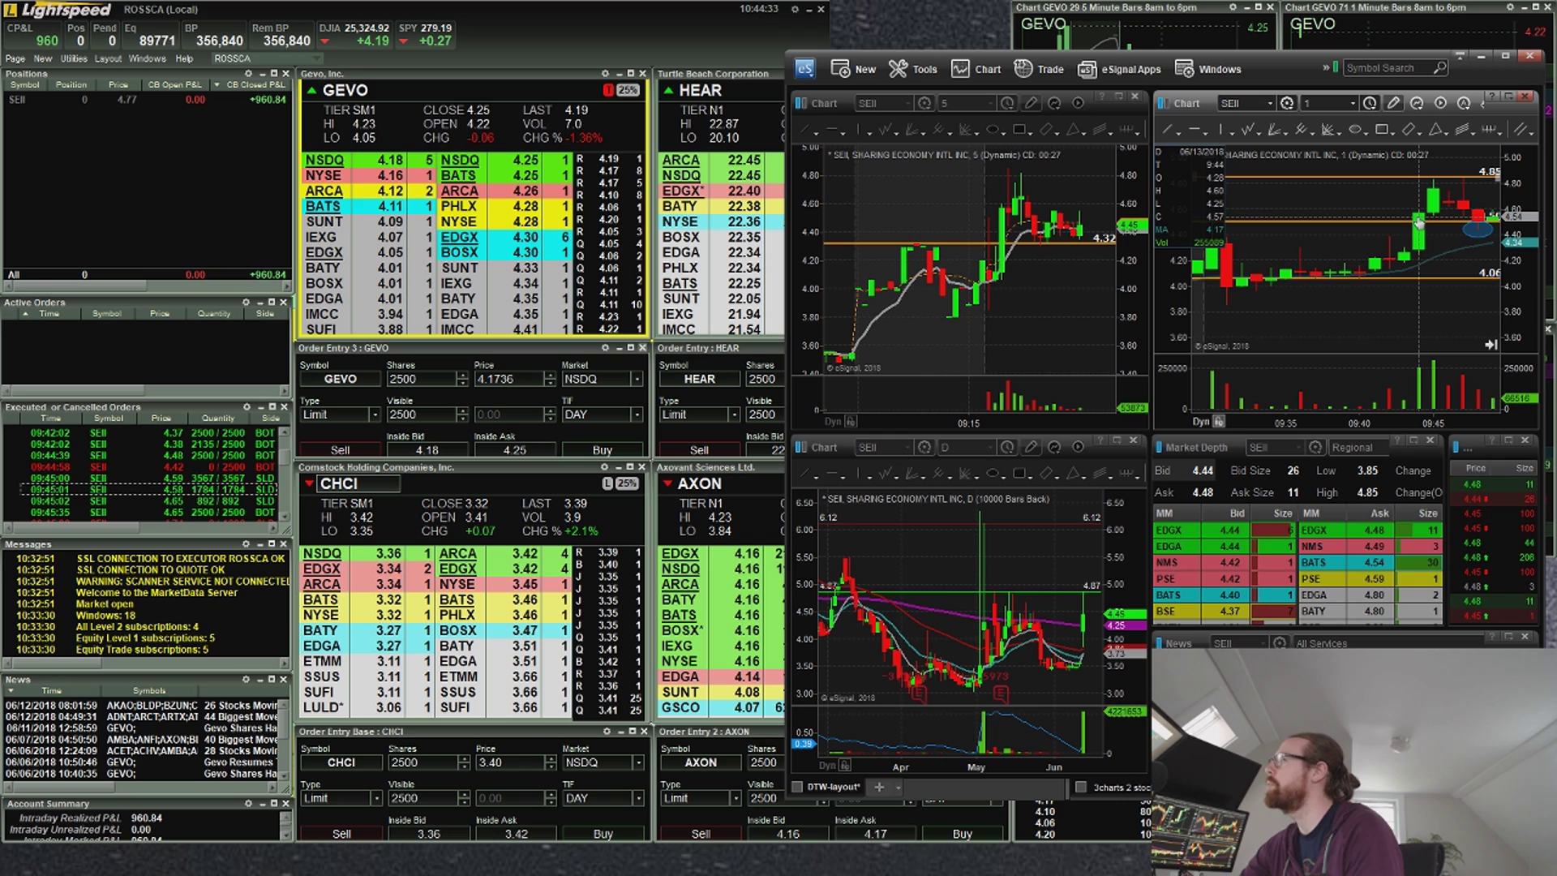
Step through the fills from 09:45:35 to the 09:47:08 1490-share buy.
click(202, 513)
click(285, 519)
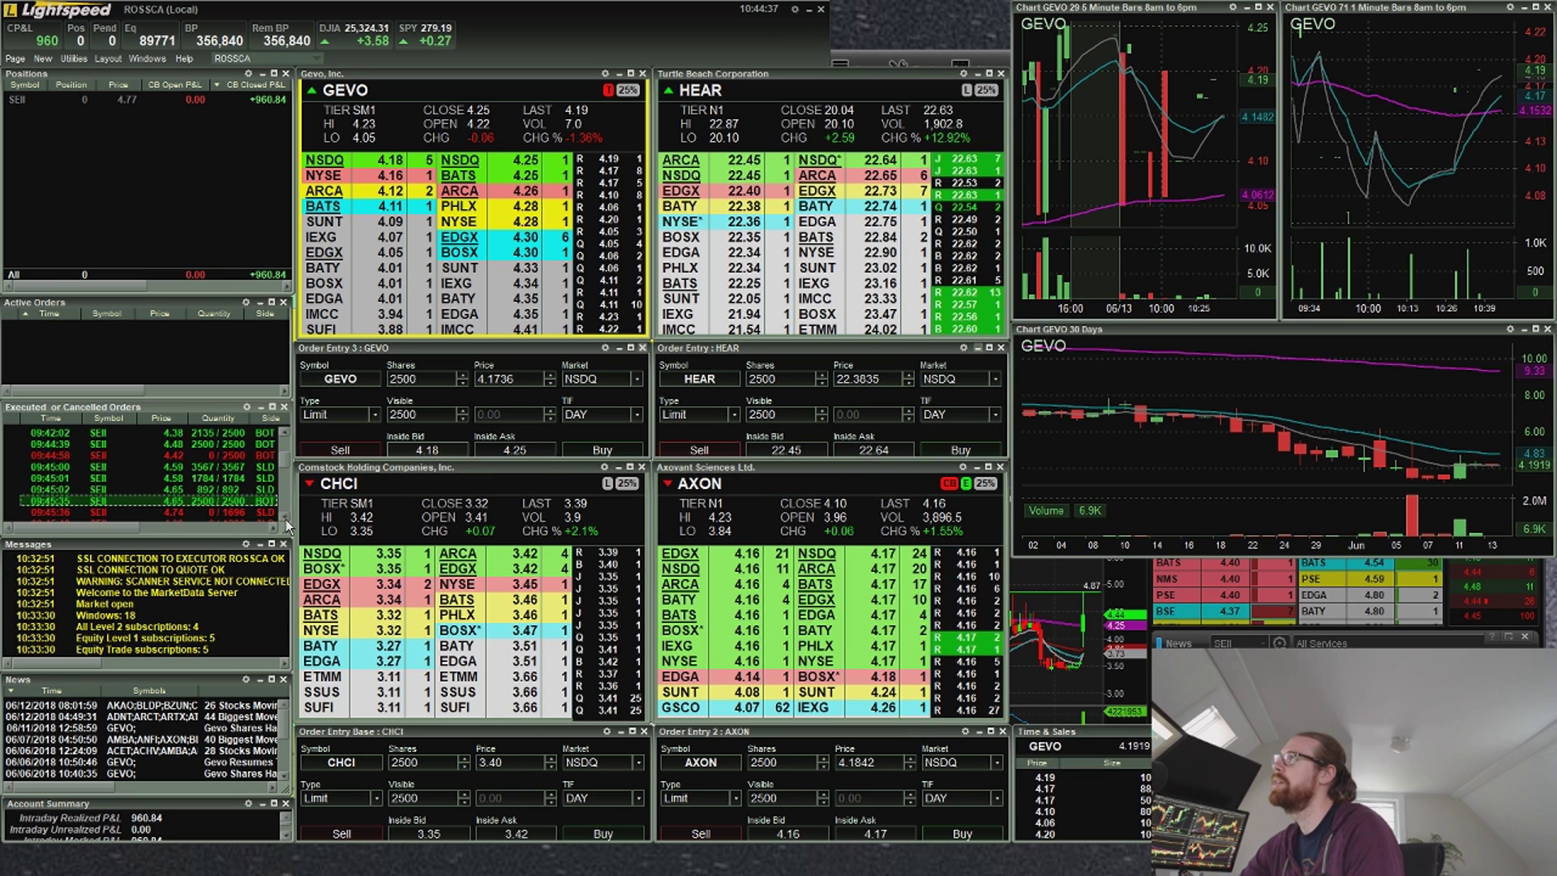
scroll(287, 525, down, 1)
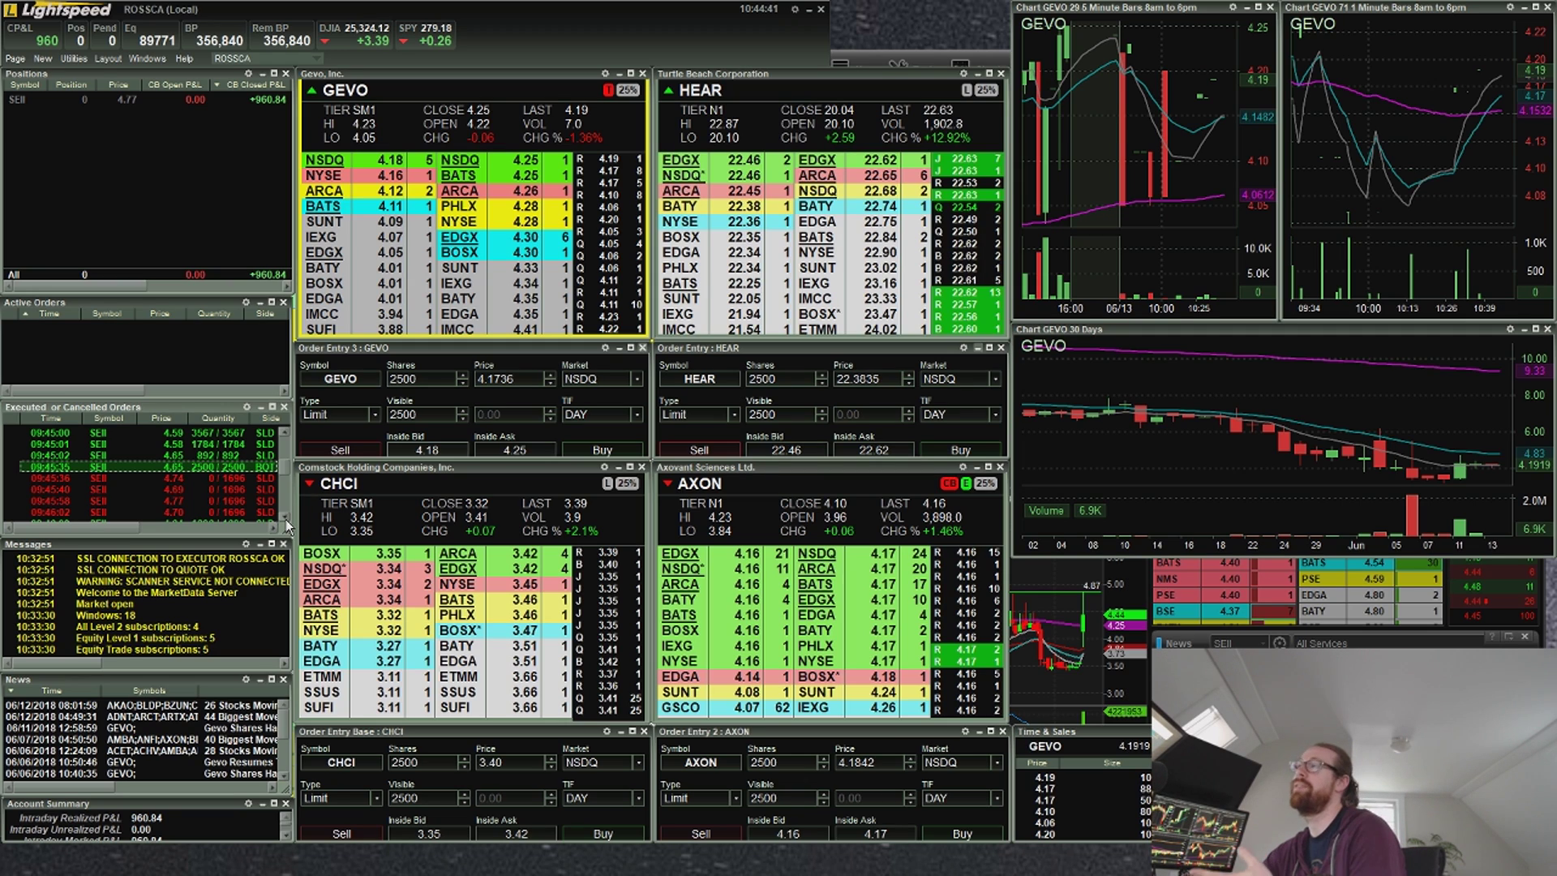
scroll(287, 525, down, 1)
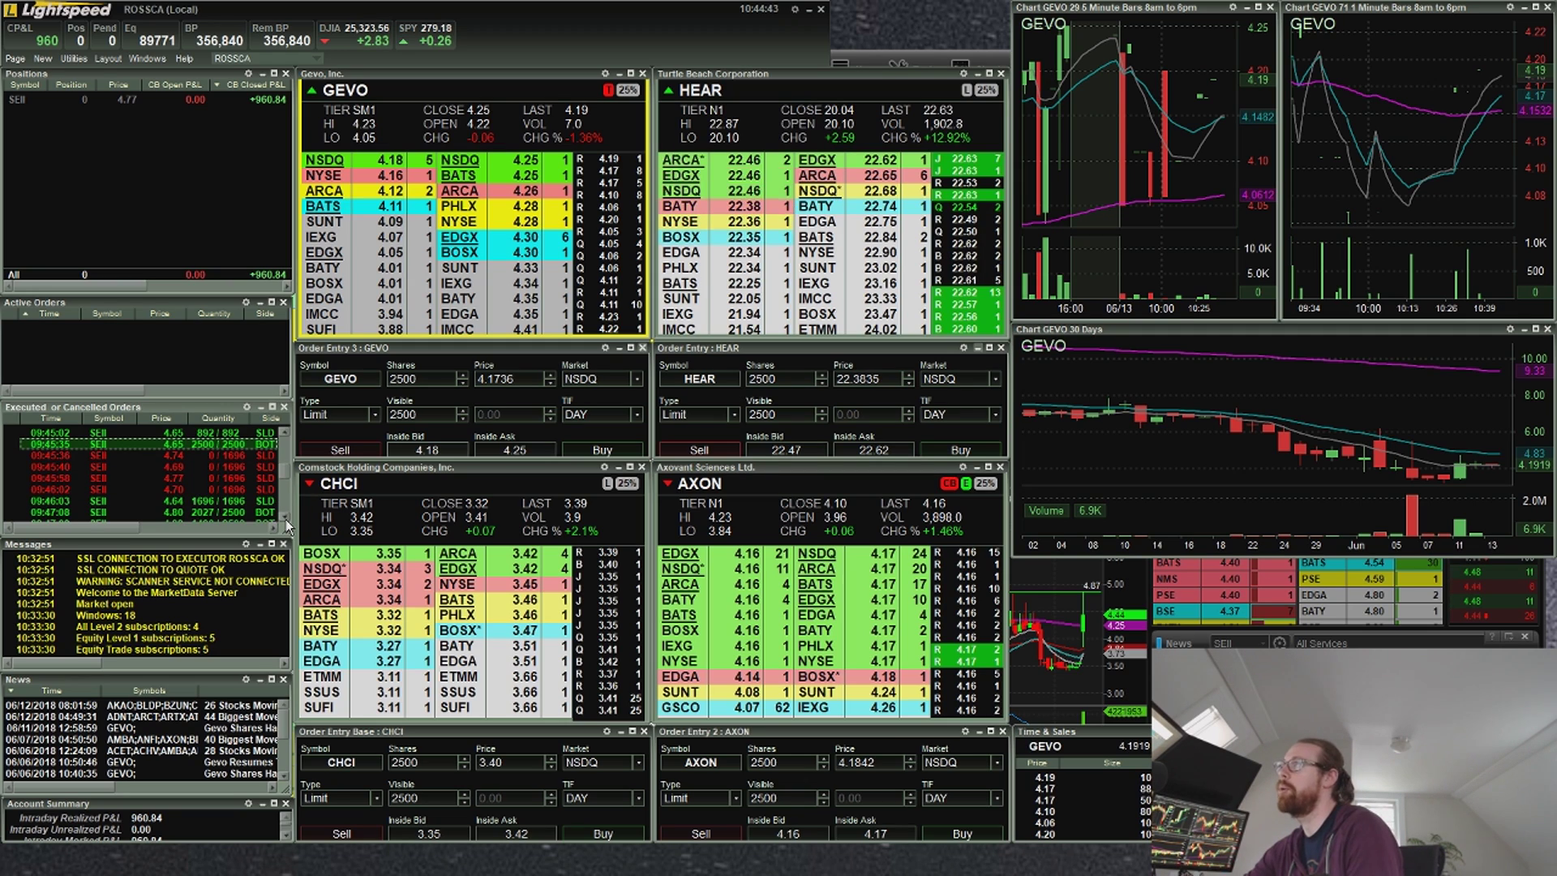
scroll(287, 526, down, 1)
click(215, 482)
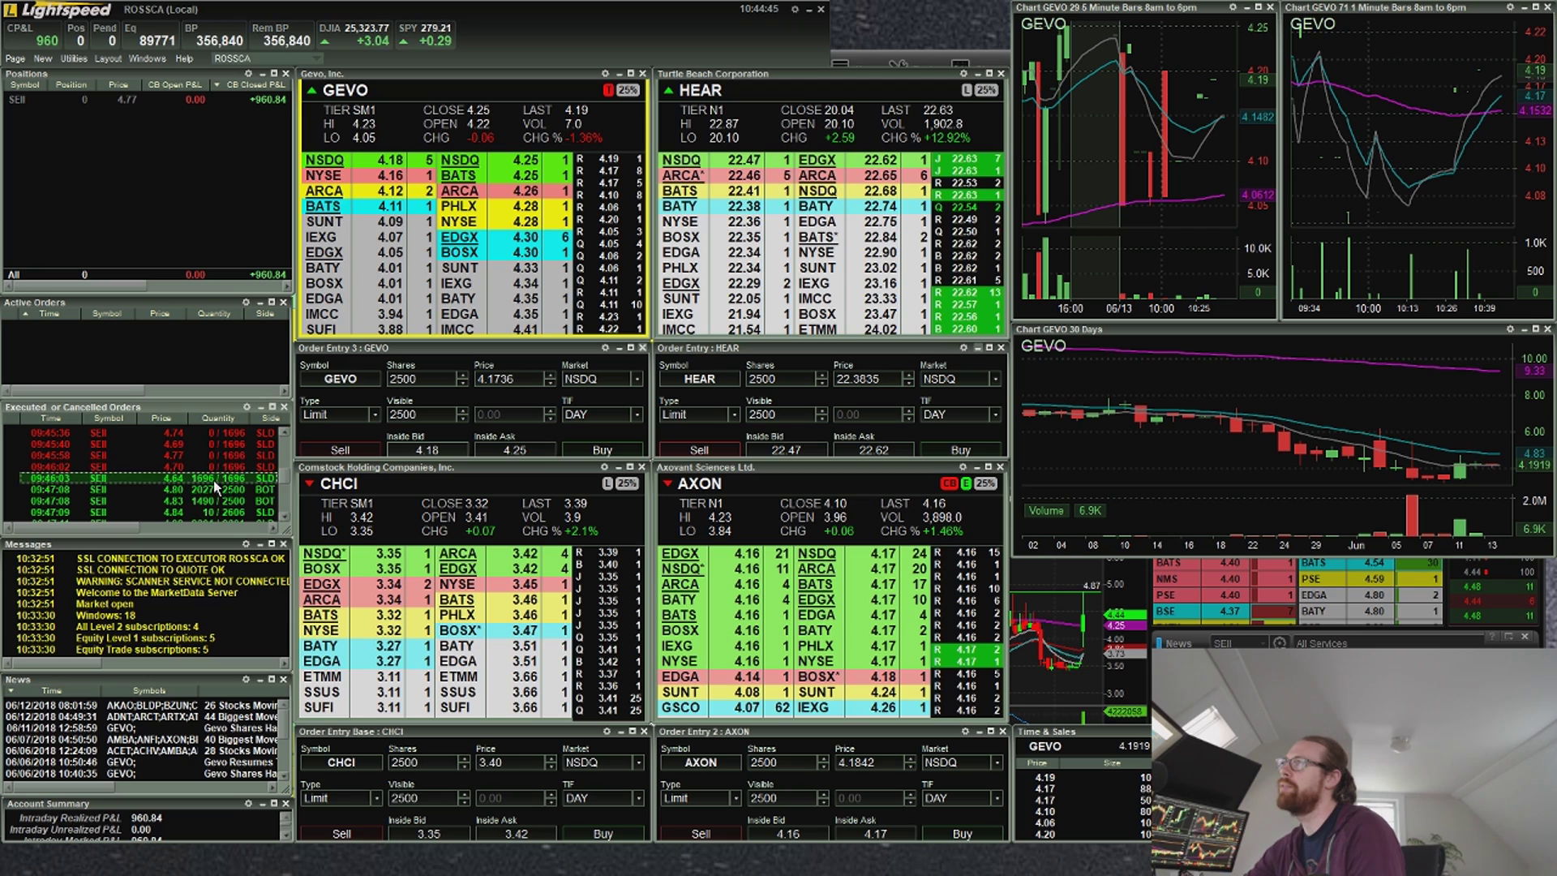
click(197, 492)
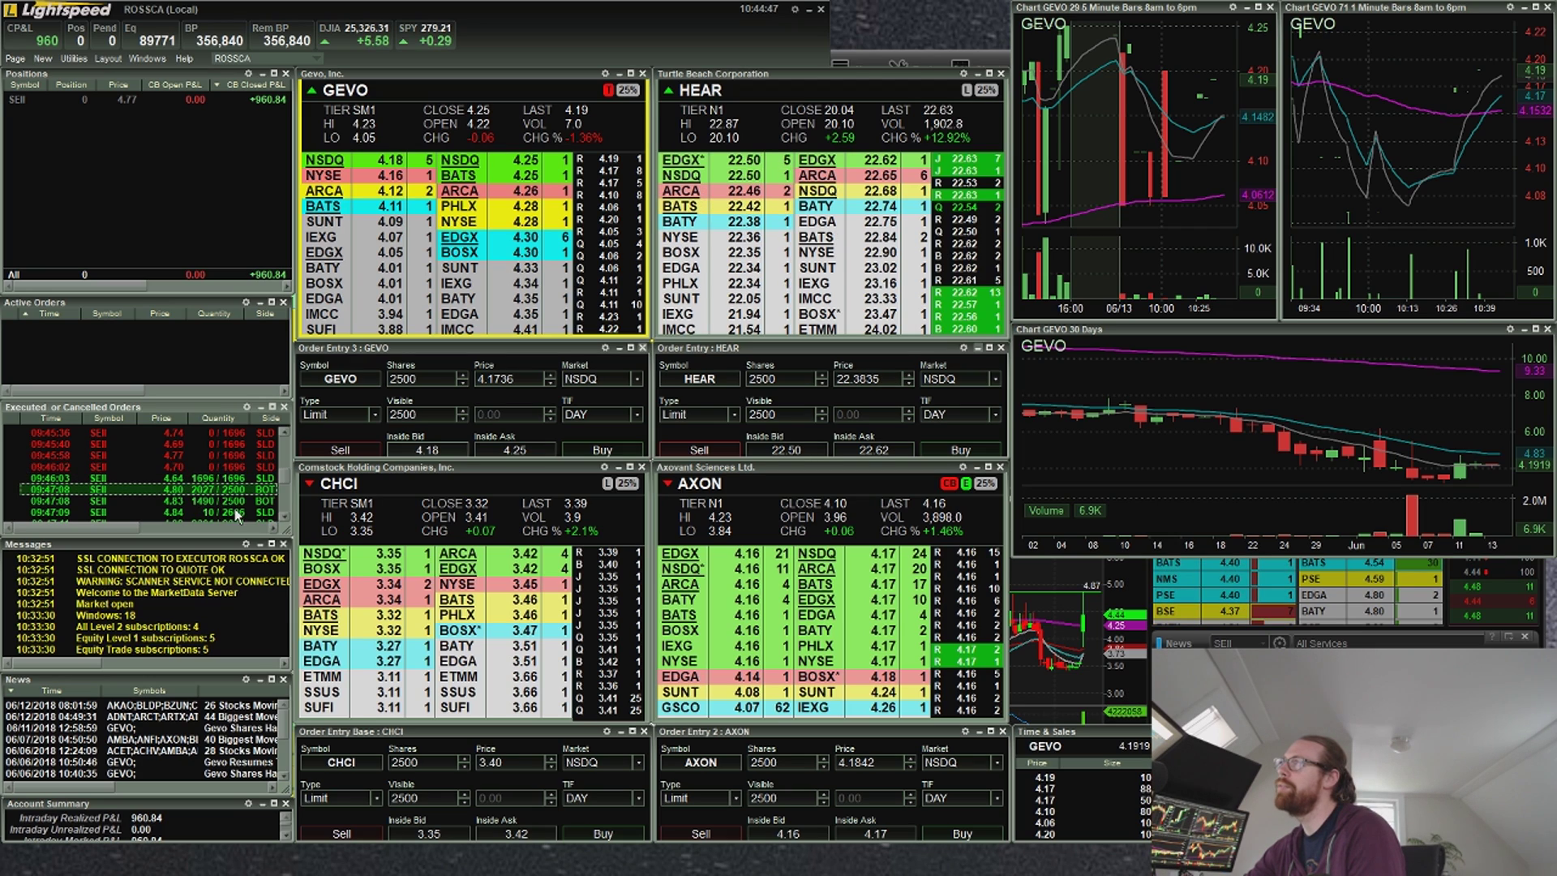
click(214, 503)
click(258, 513)
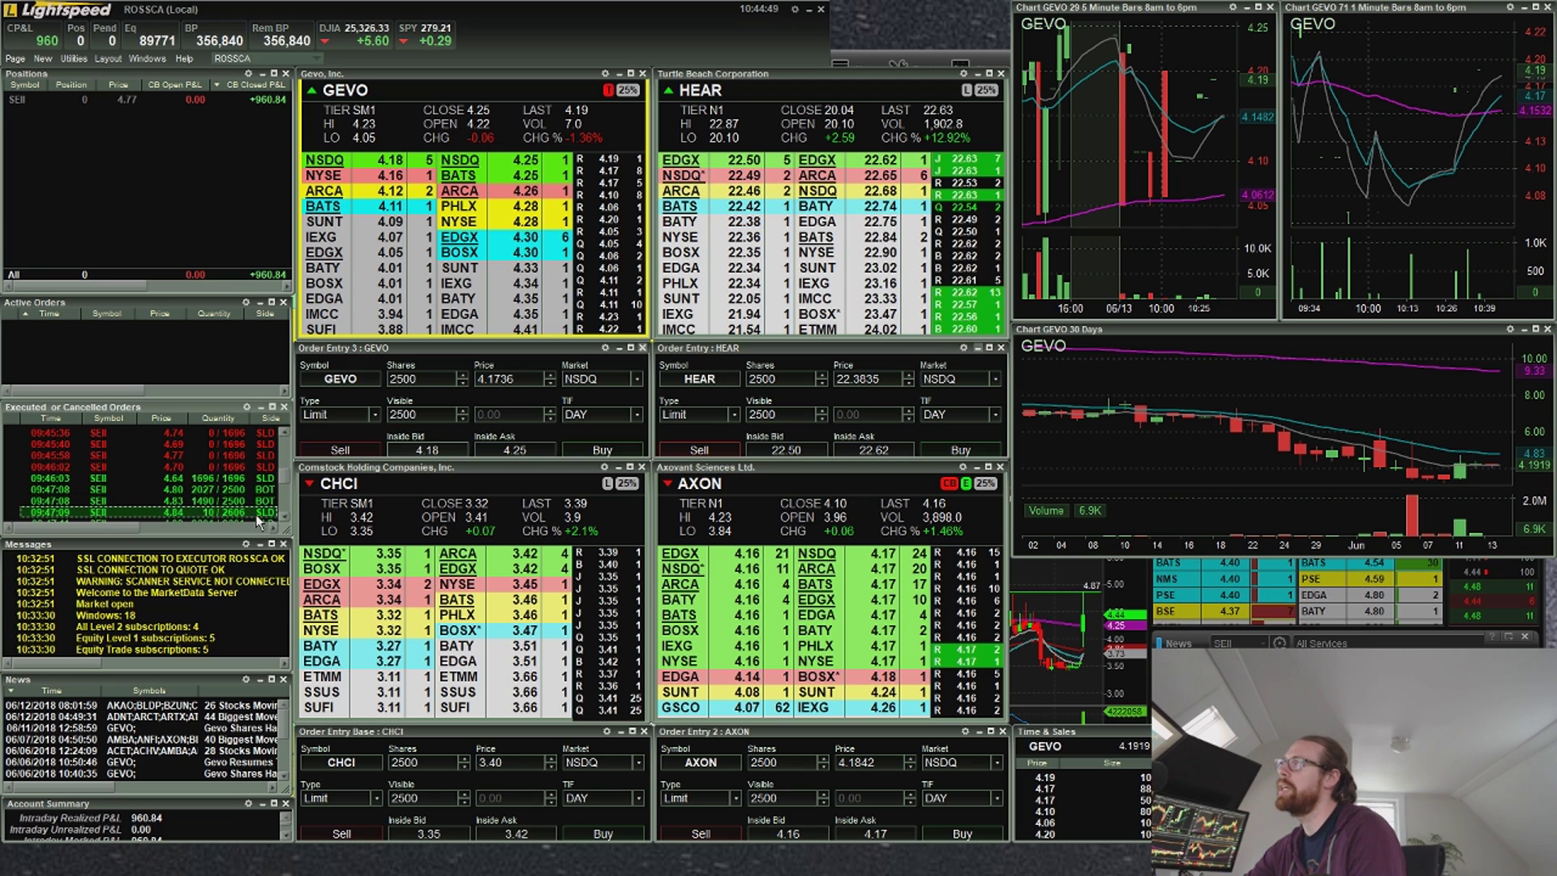
click(242, 503)
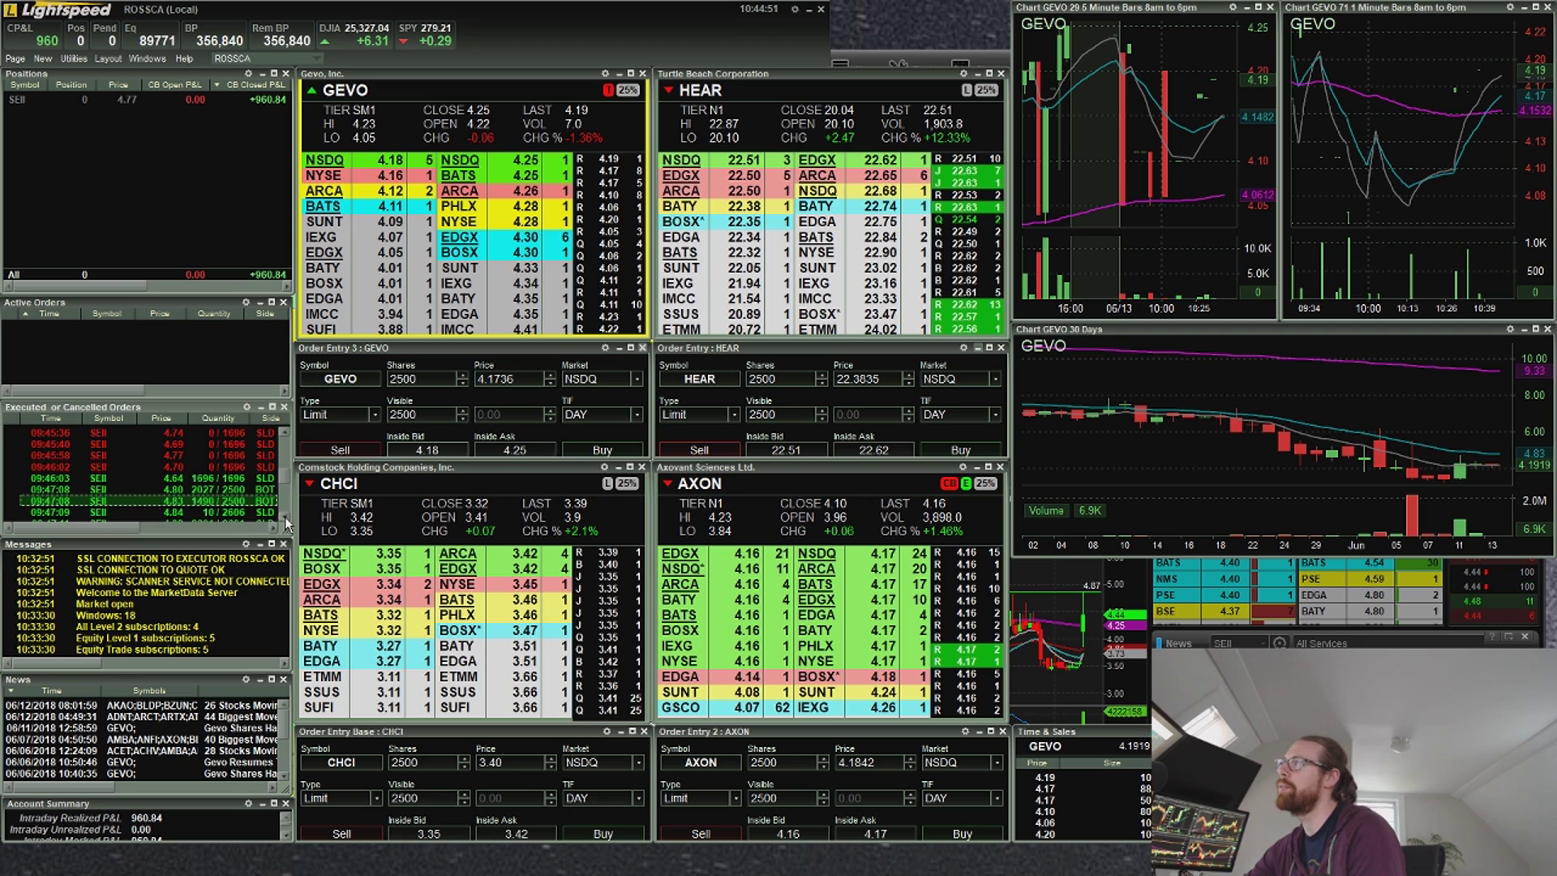
Scroll the executed orders past the 09:47:11 fill toward the 09:58:05 fill.
click(286, 523)
click(286, 523)
click(286, 523)
click(227, 478)
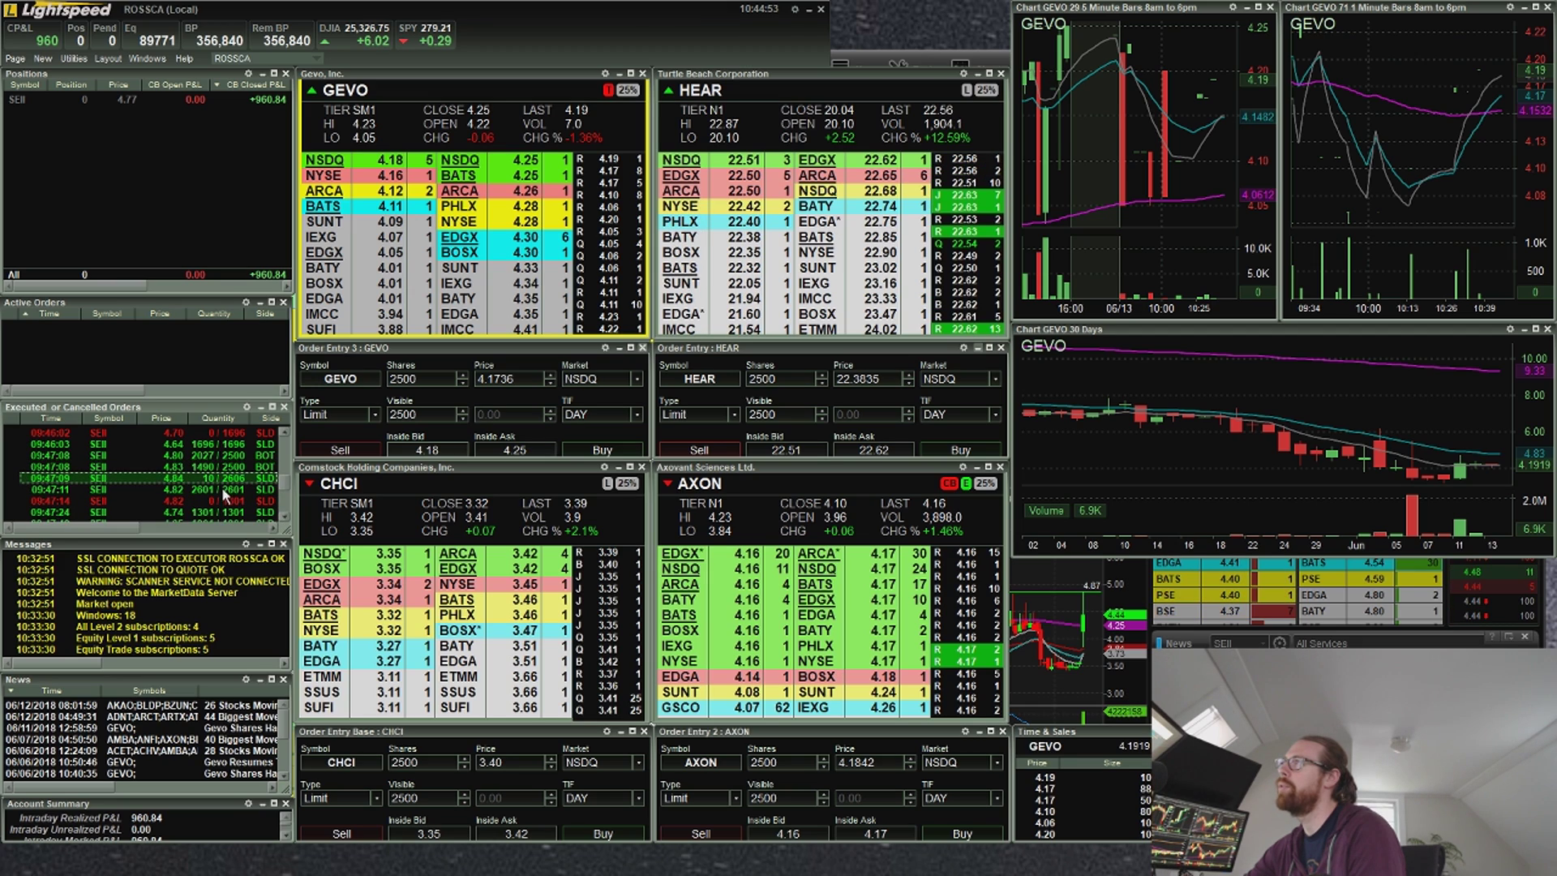
click(231, 490)
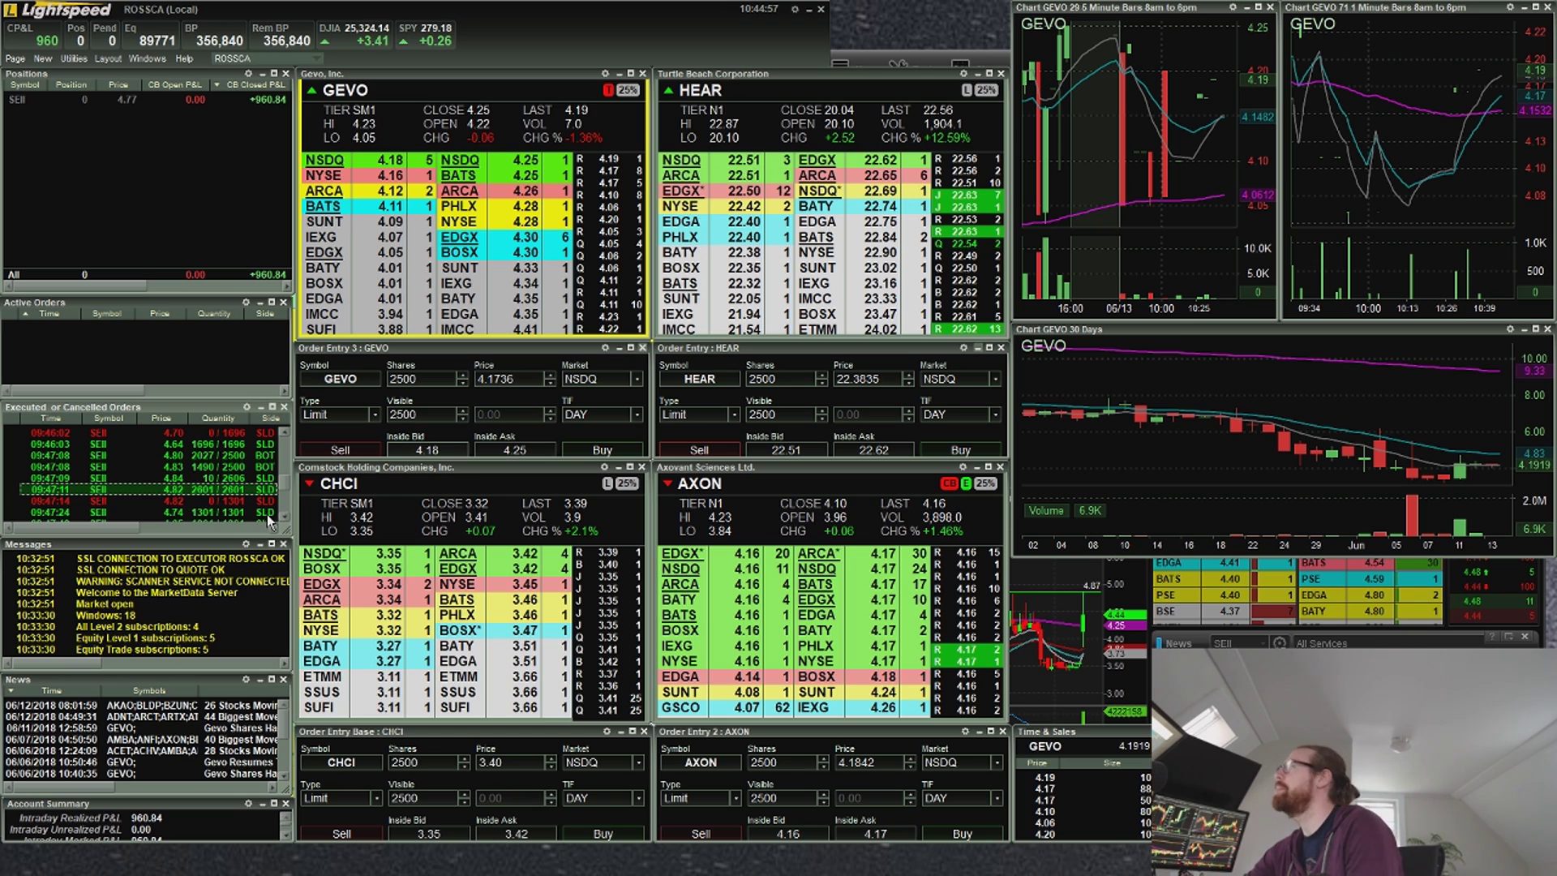
double_click(289, 518)
click(289, 517)
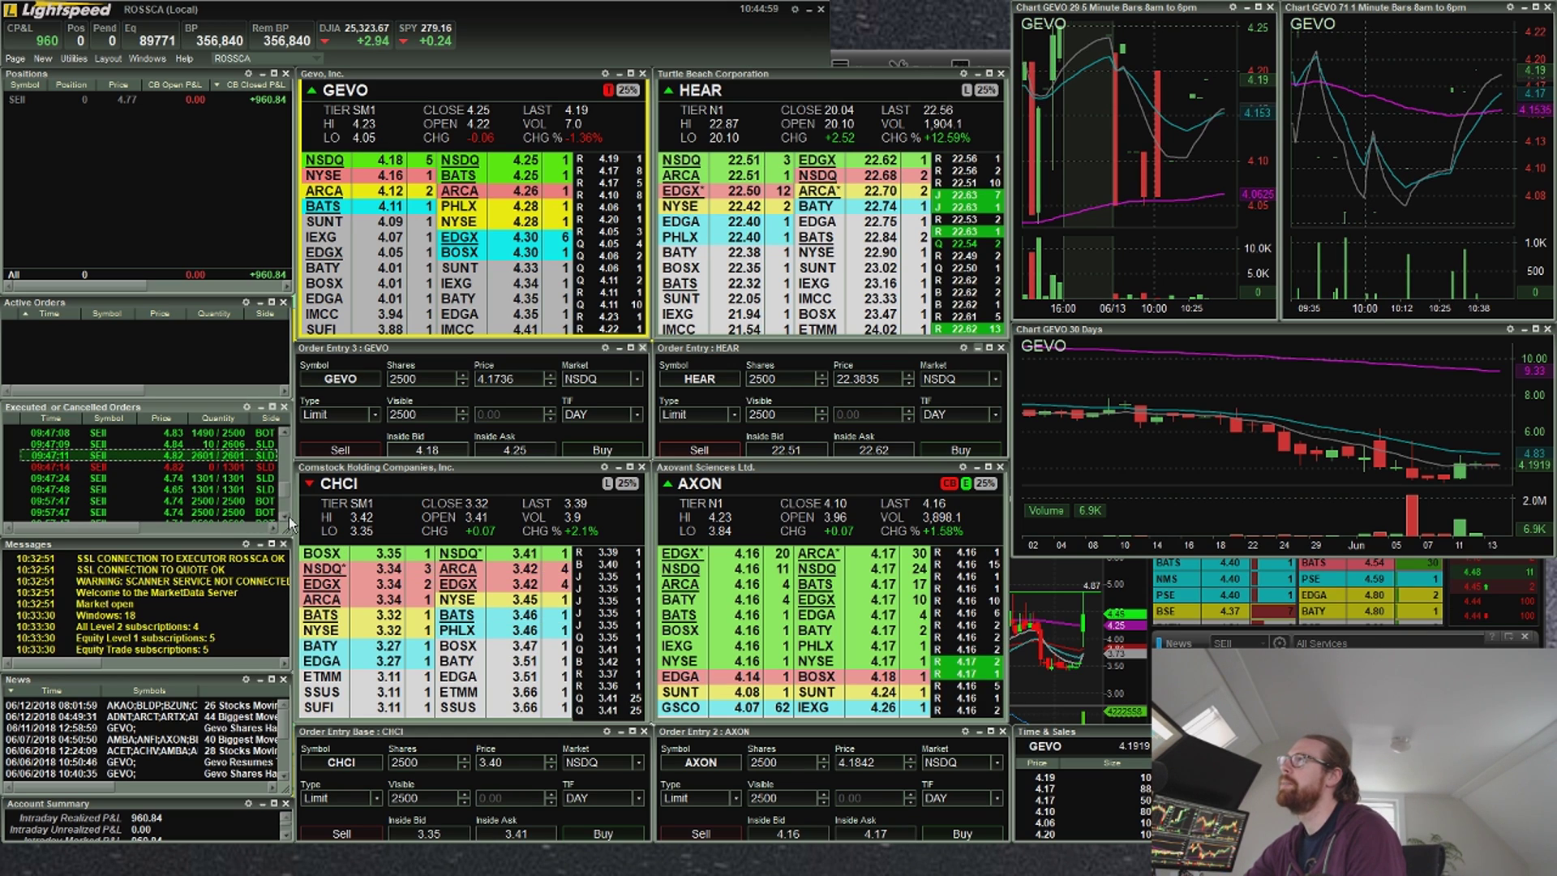
double_click(288, 518)
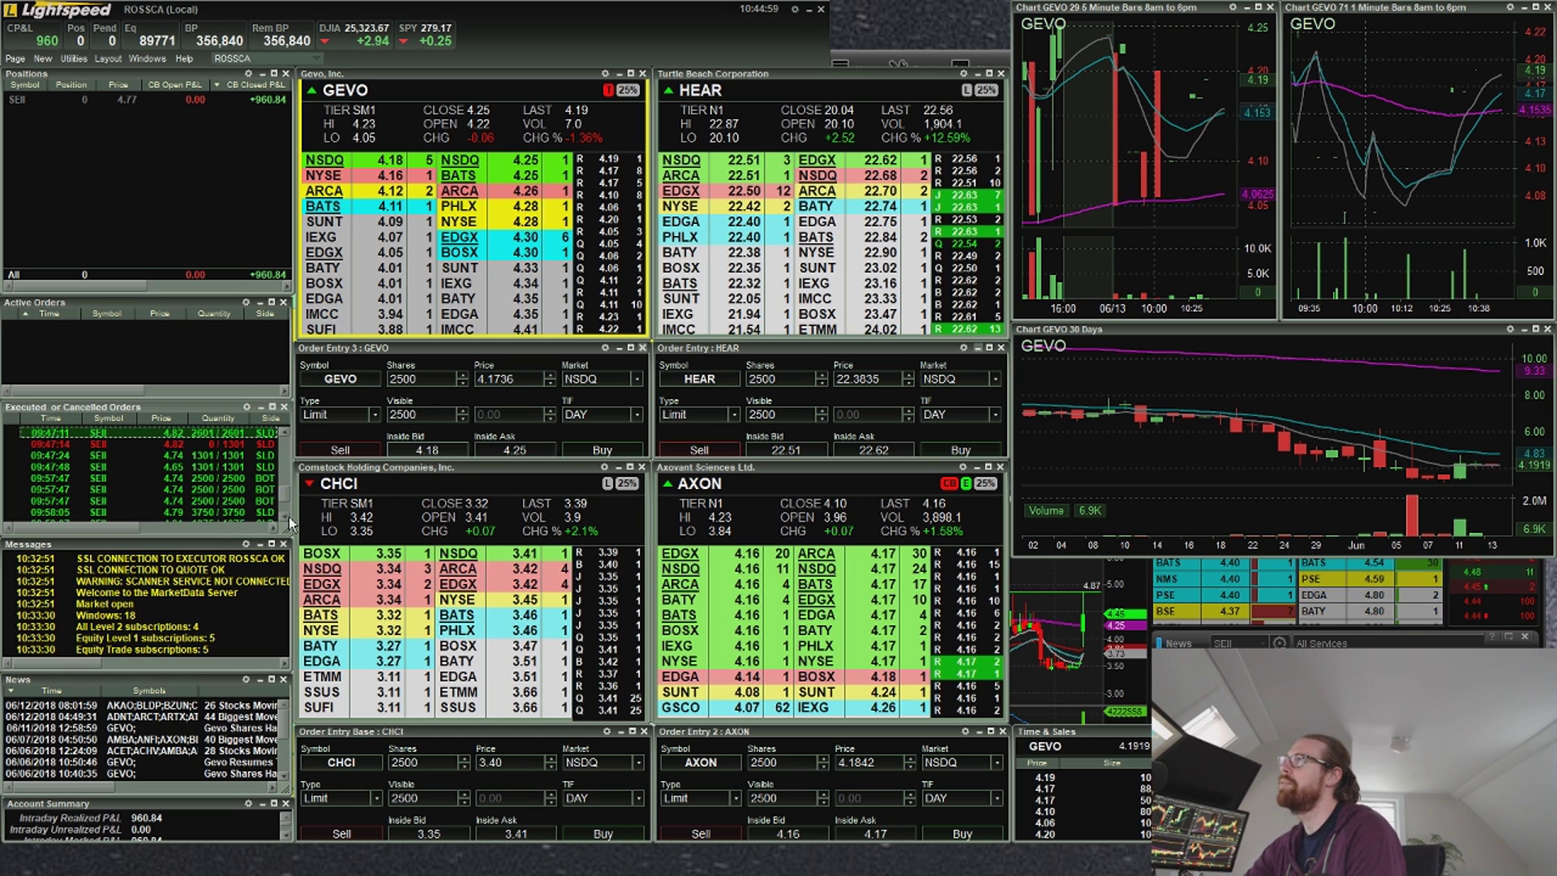
click(989, 49)
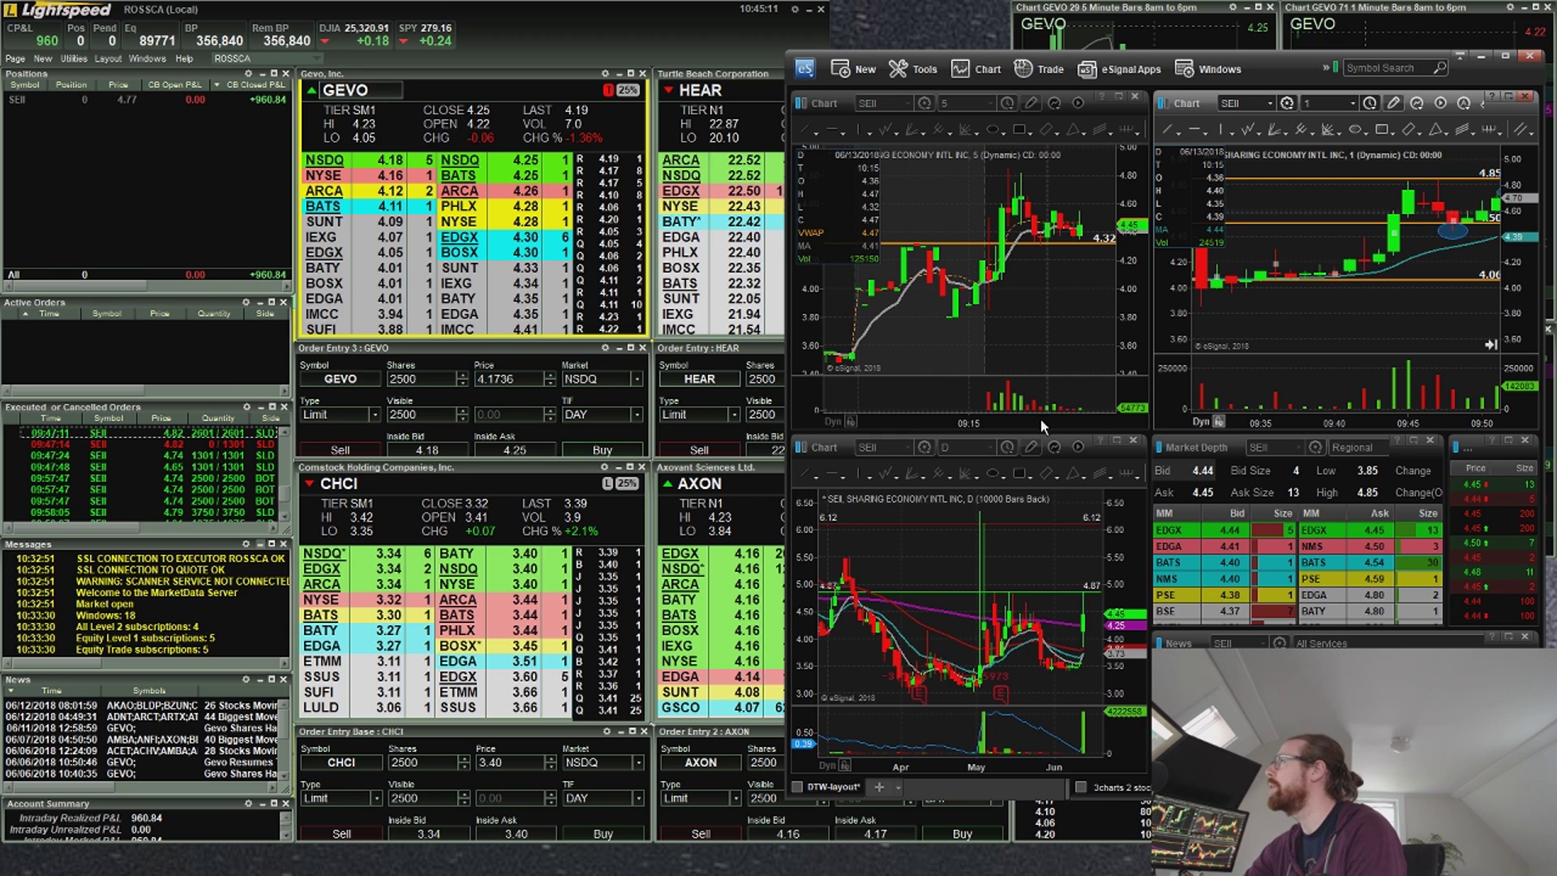
Draw a horizontal price line at 4.75 on the 1-minute SEII chart.
drag(1039, 420, 1055, 420)
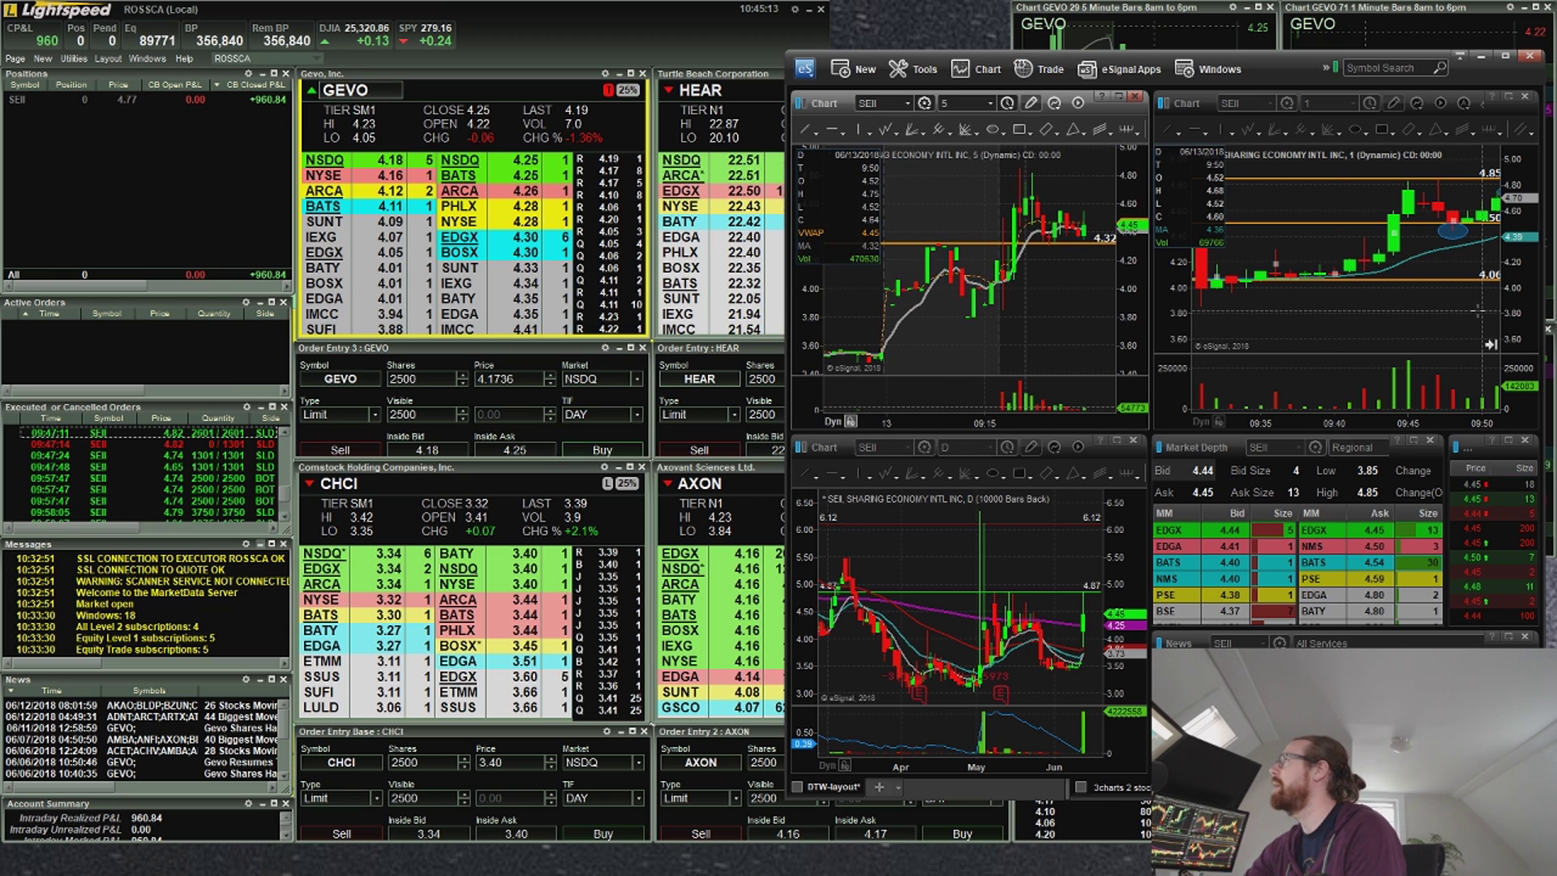
click(1426, 269)
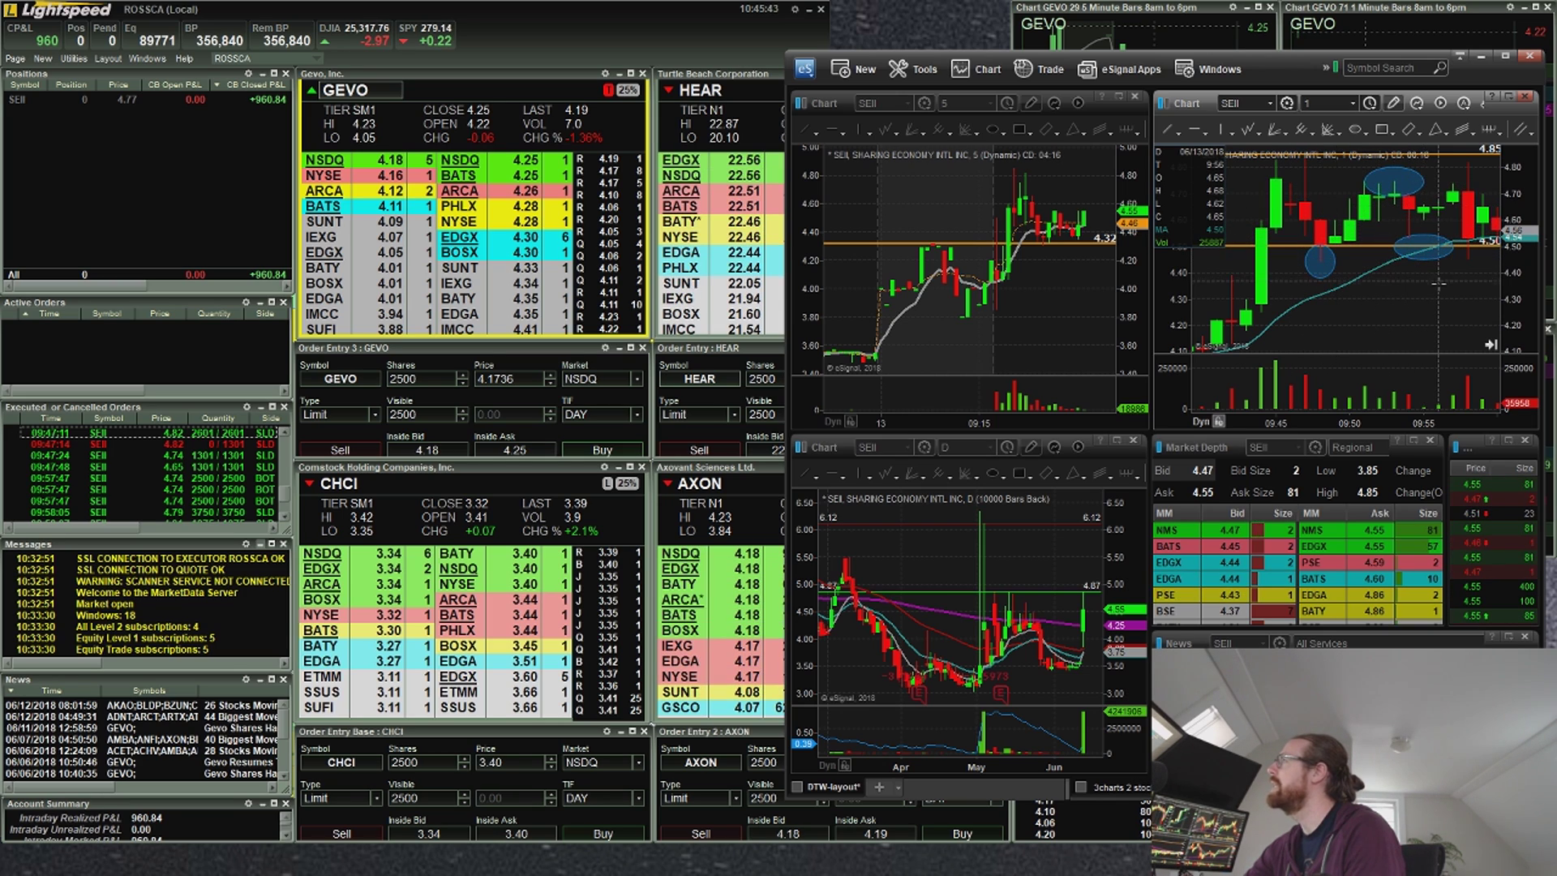
click(1197, 130)
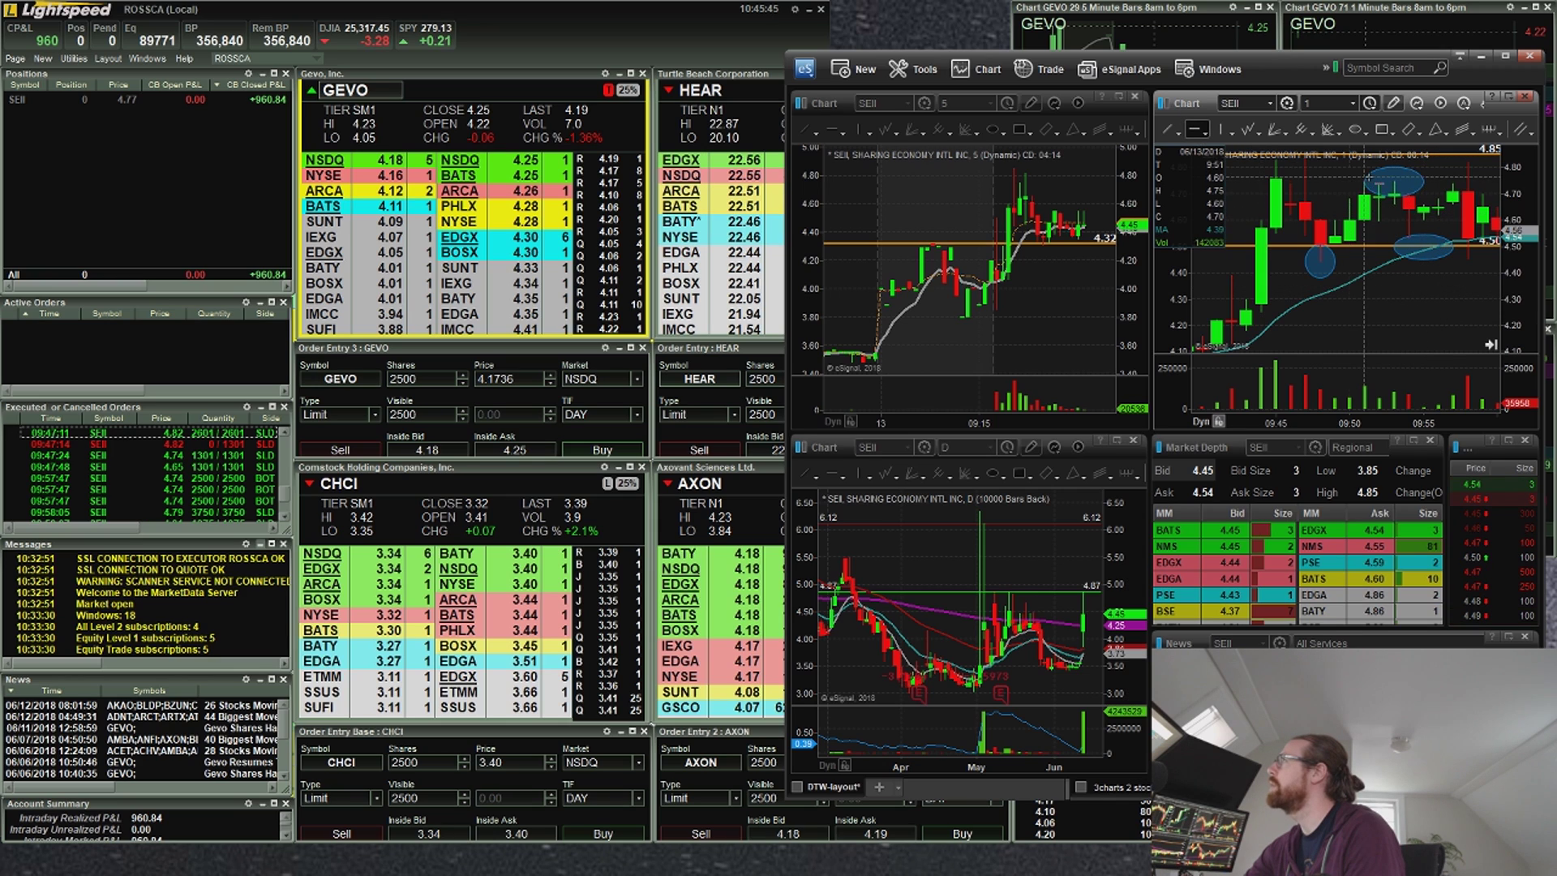
click(1378, 174)
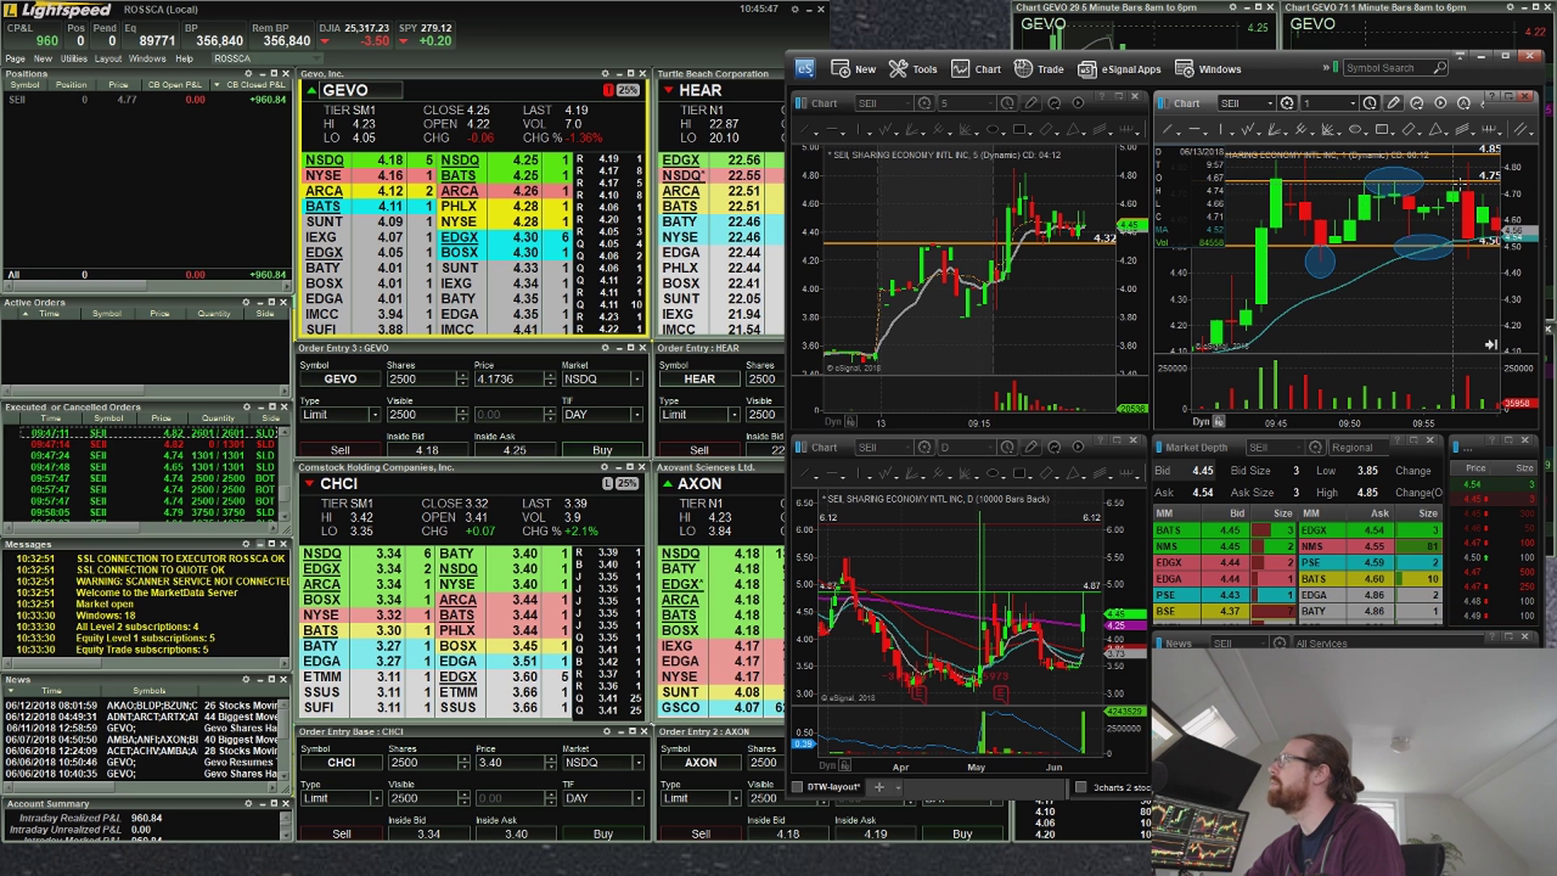
Select the three 09:57:47 executed orders in Lightspeed Trader.
click(199, 491)
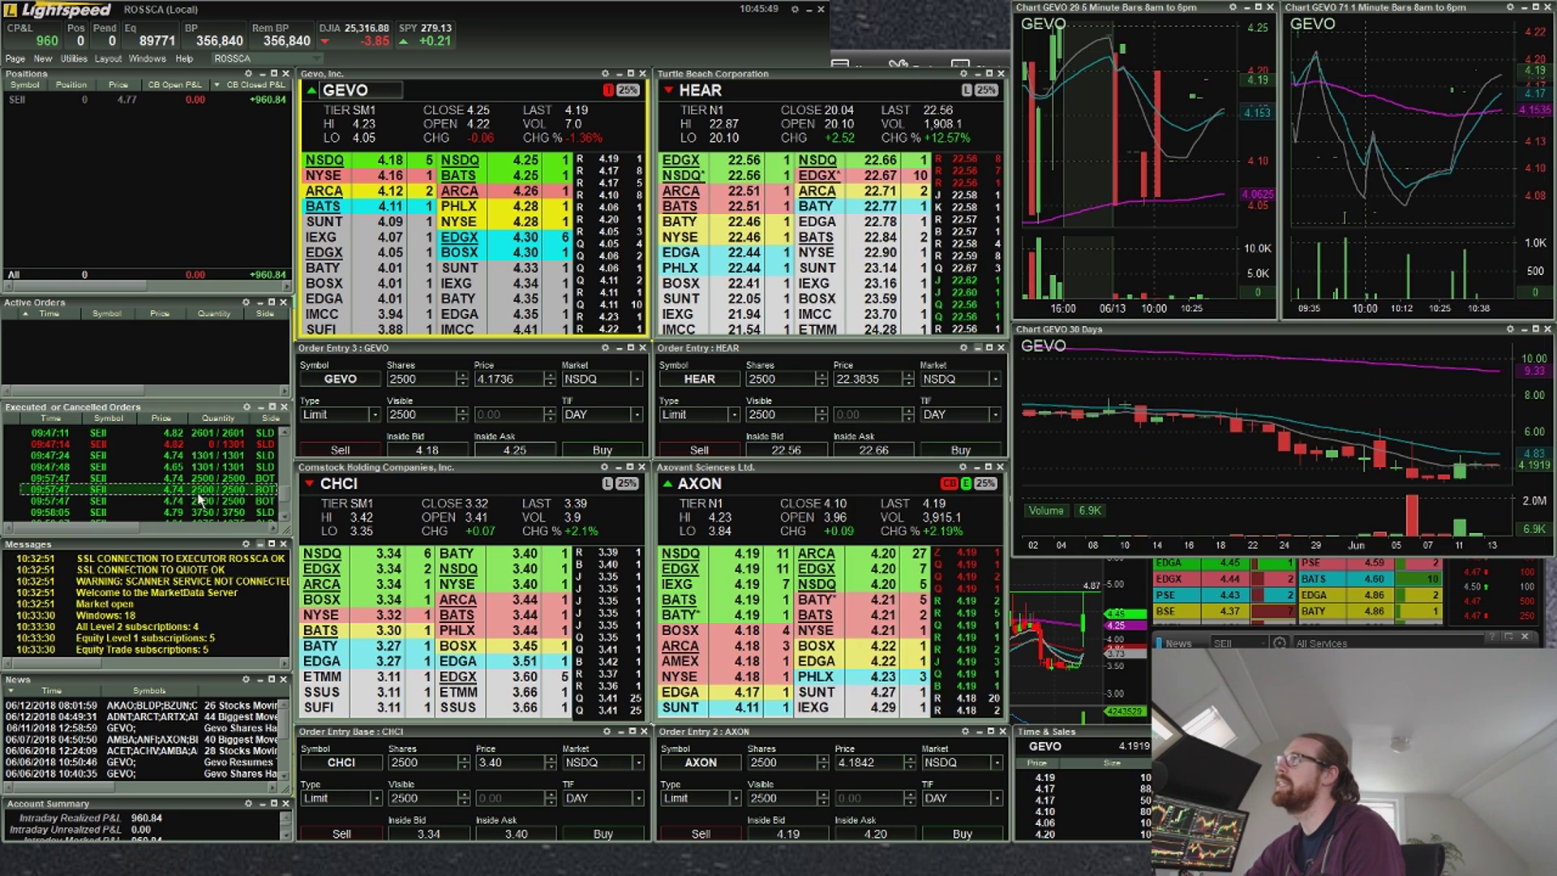
click(198, 498)
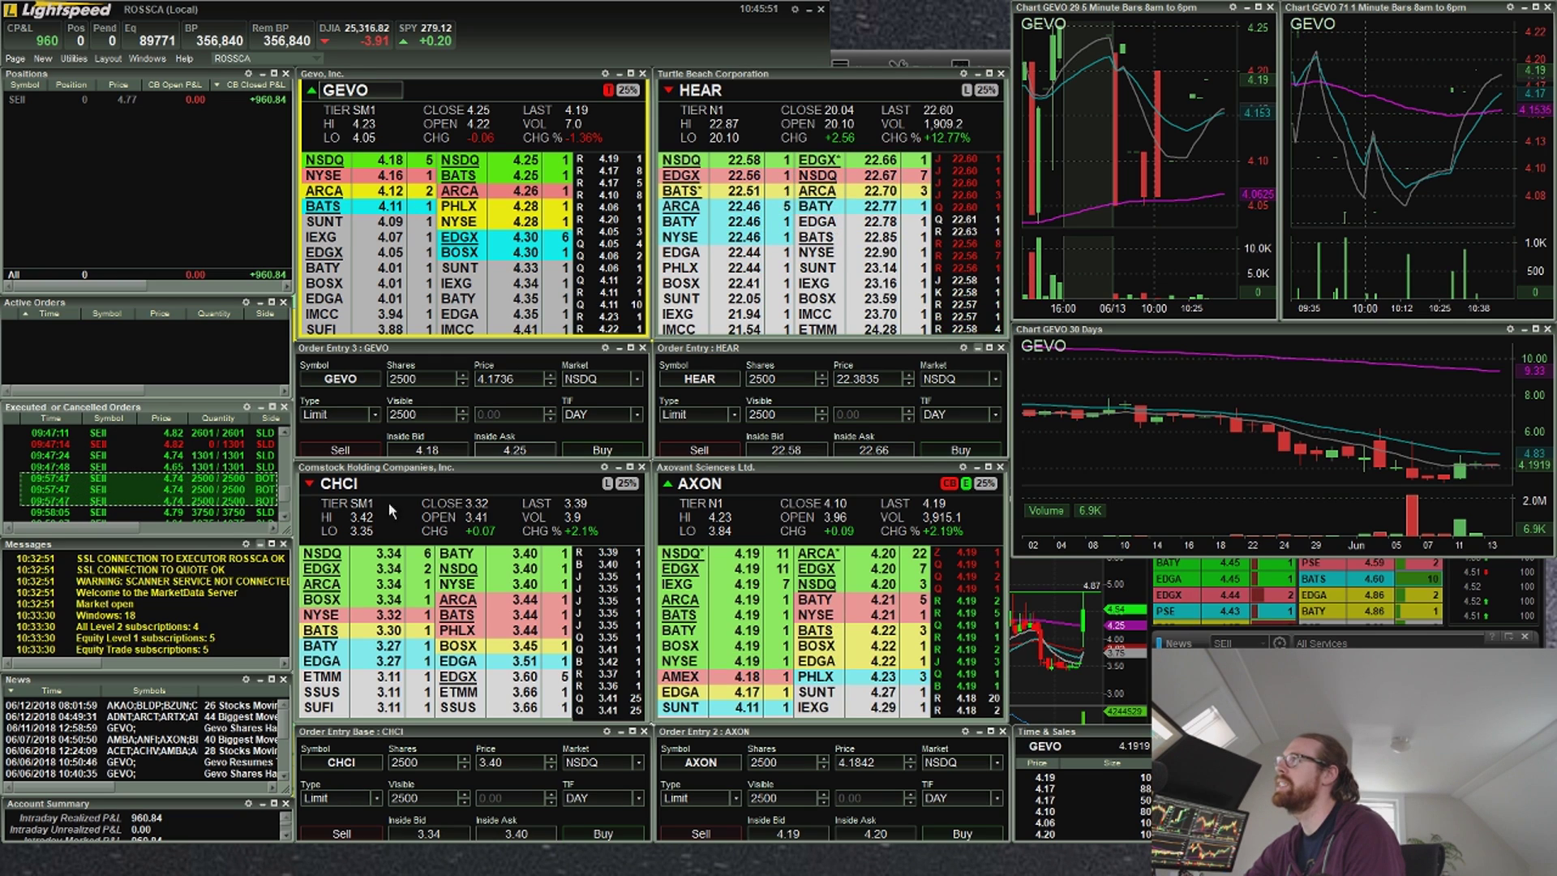
click(917, 61)
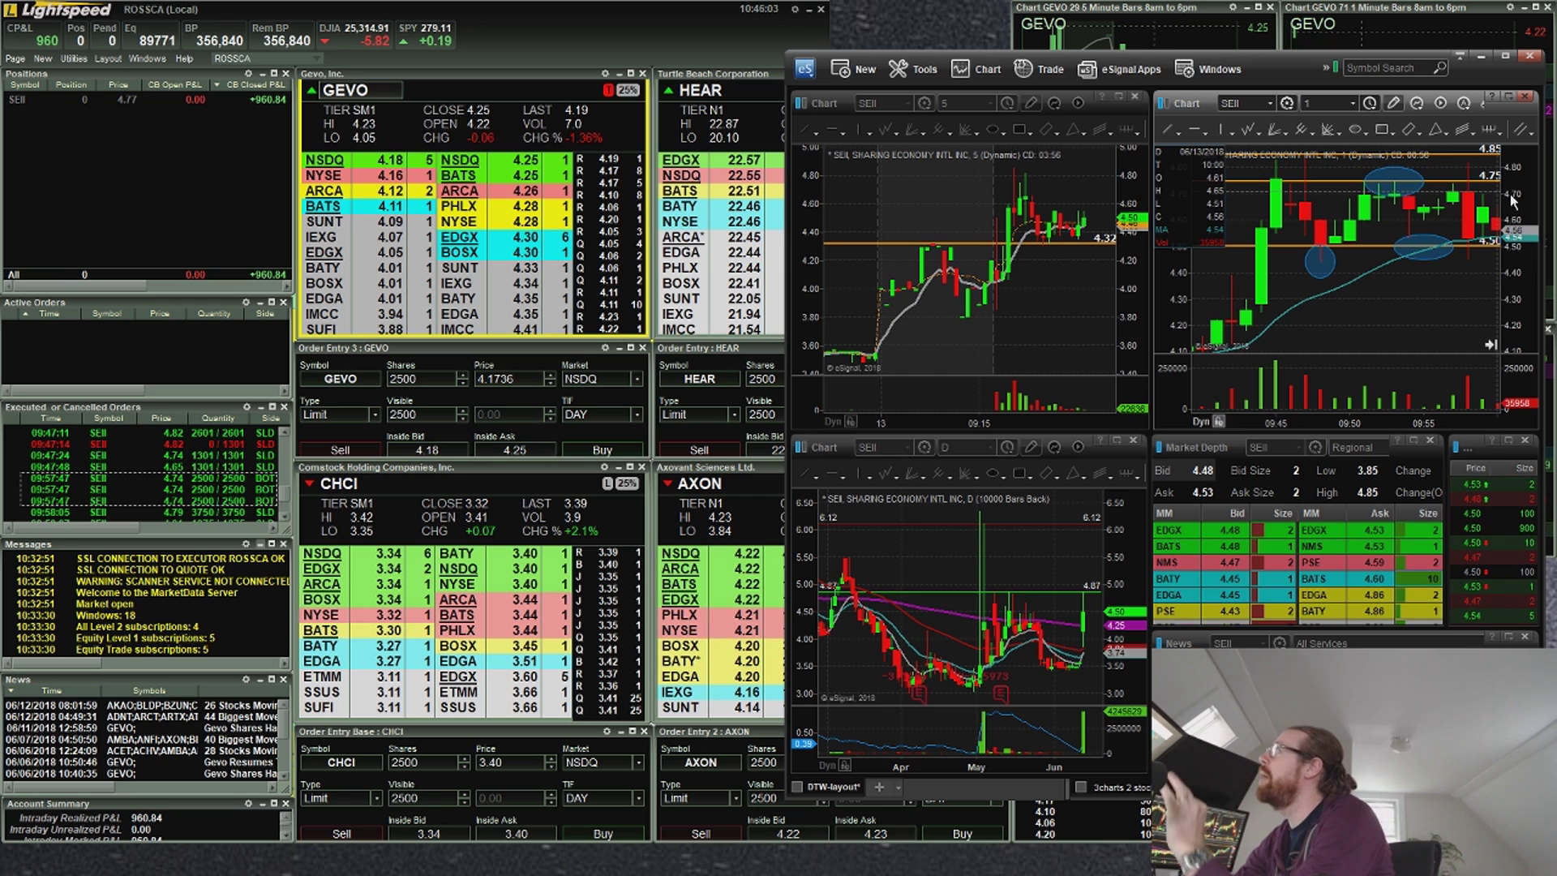
Compress the 1-minute SEII price scale to span 4.00–5.00, revealing the 4.06 line.
drag(1512, 203, 1513, 213)
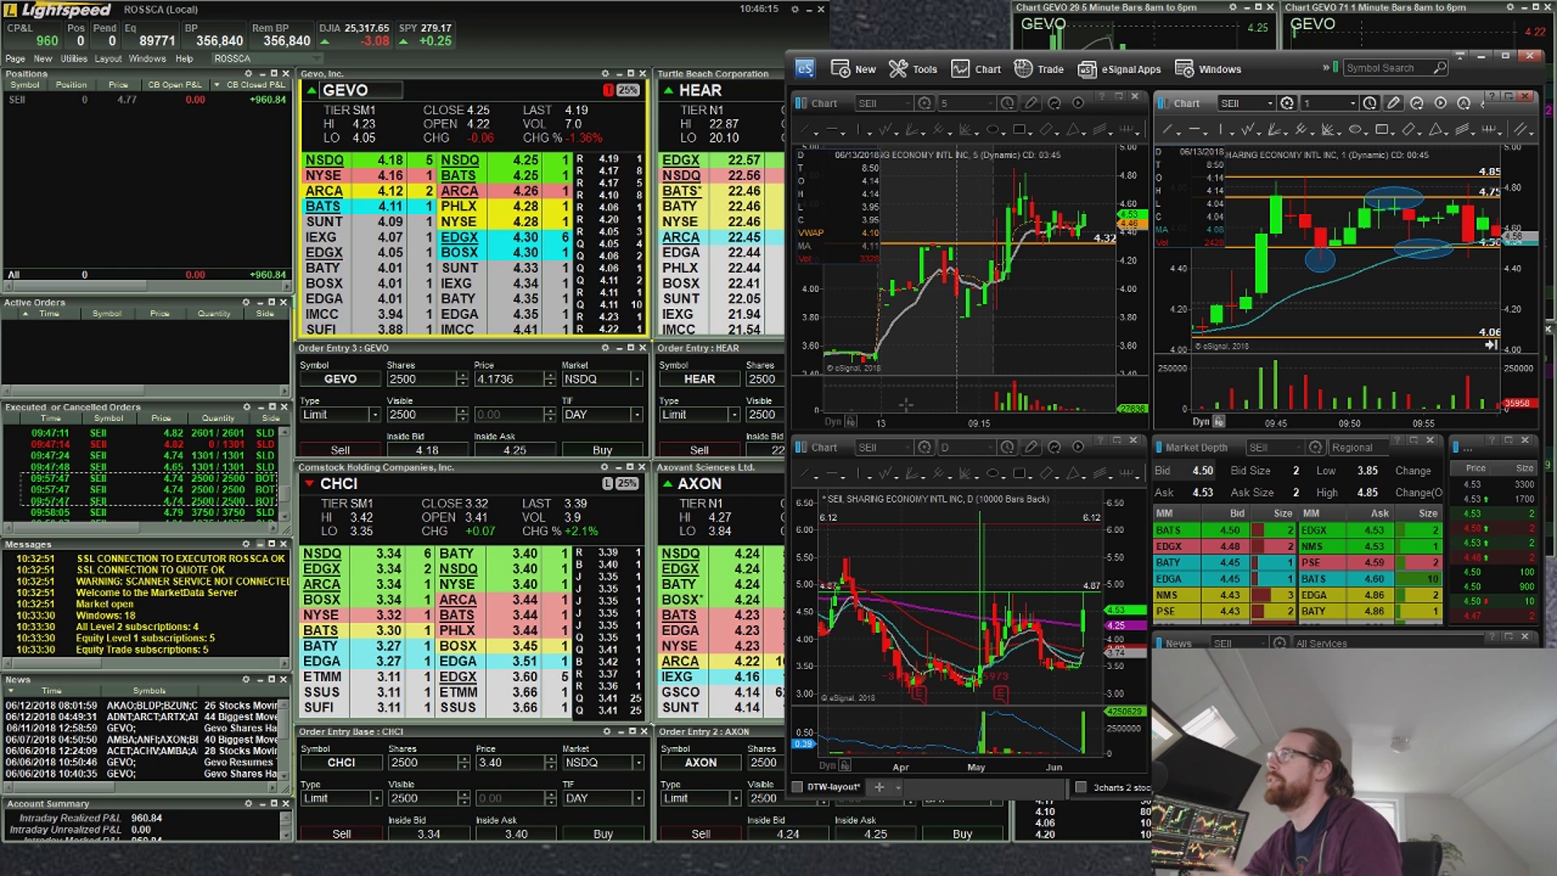
Scroll Lightspeed's executed orders to the newest 09:58:07 and 09:58:10 SEII fills.
click(286, 523)
scroll(227, 509, down, 1)
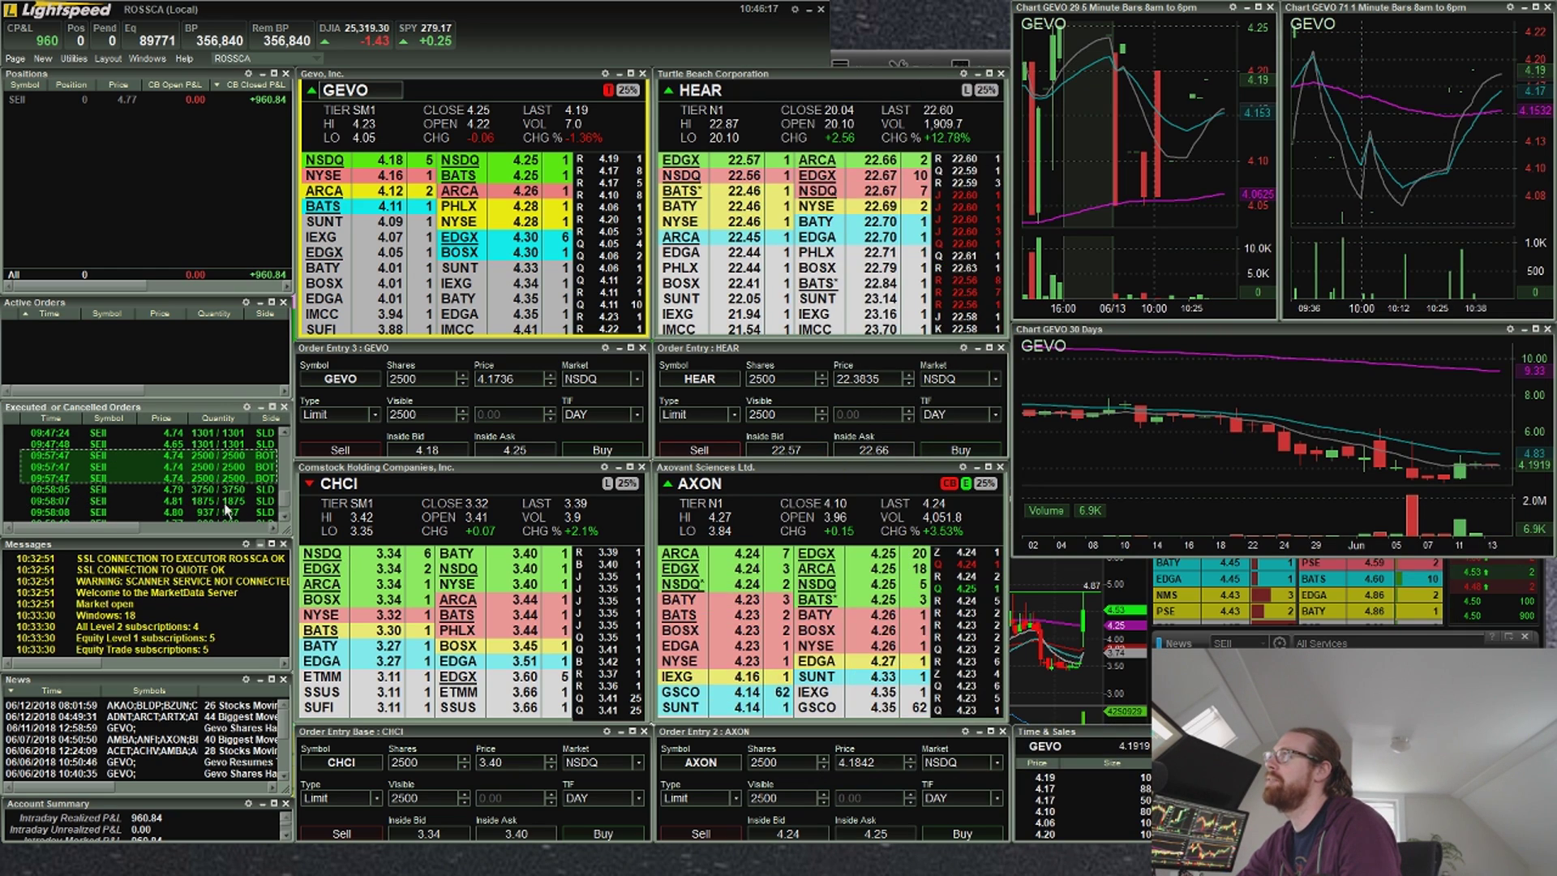
click(234, 501)
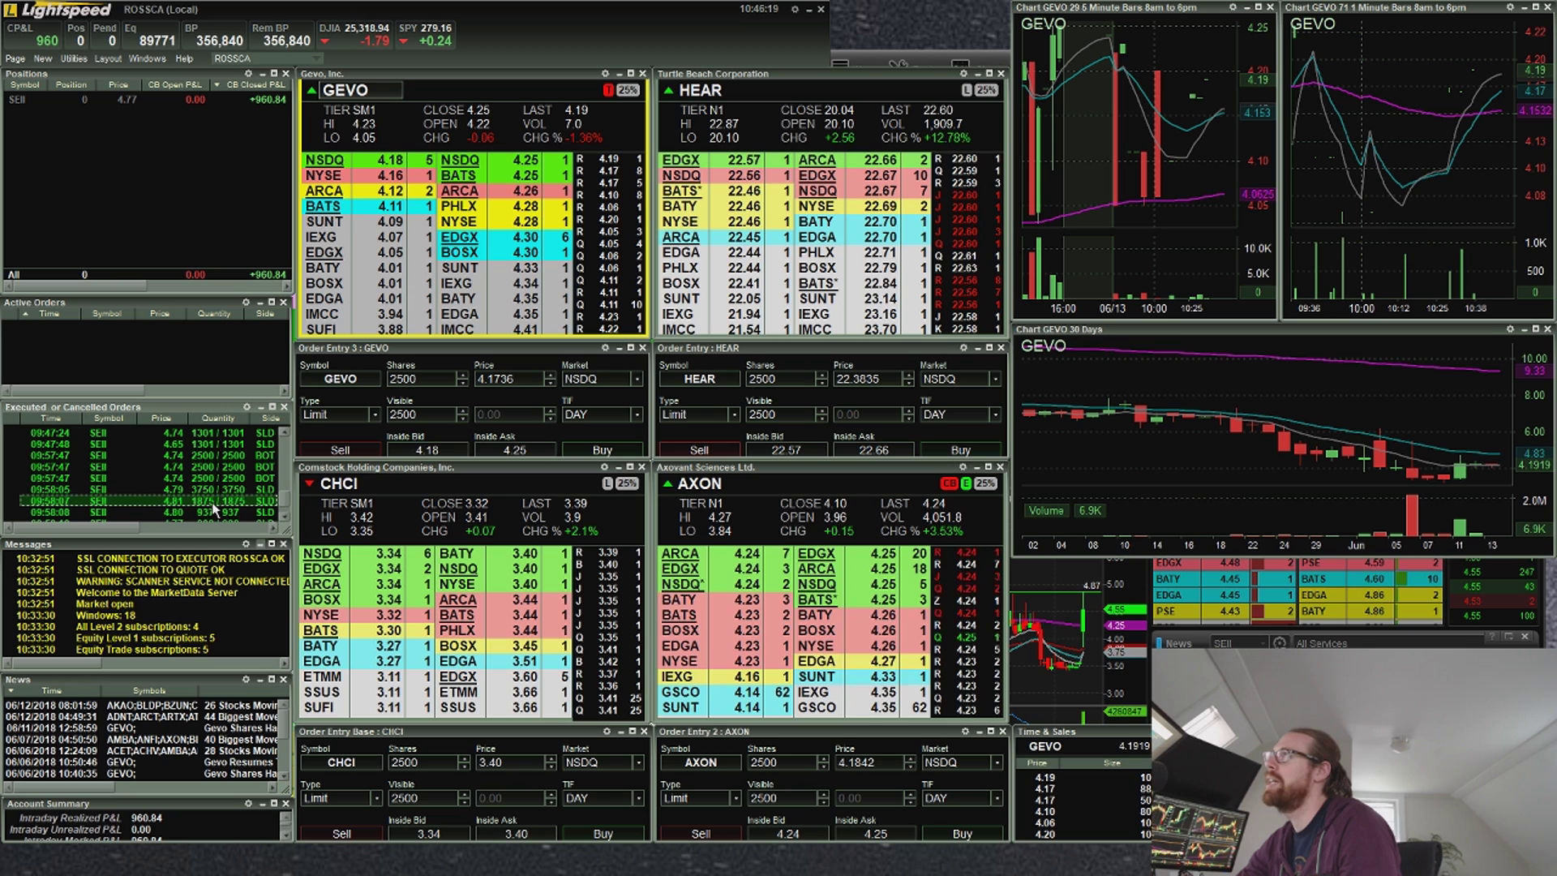
click(284, 518)
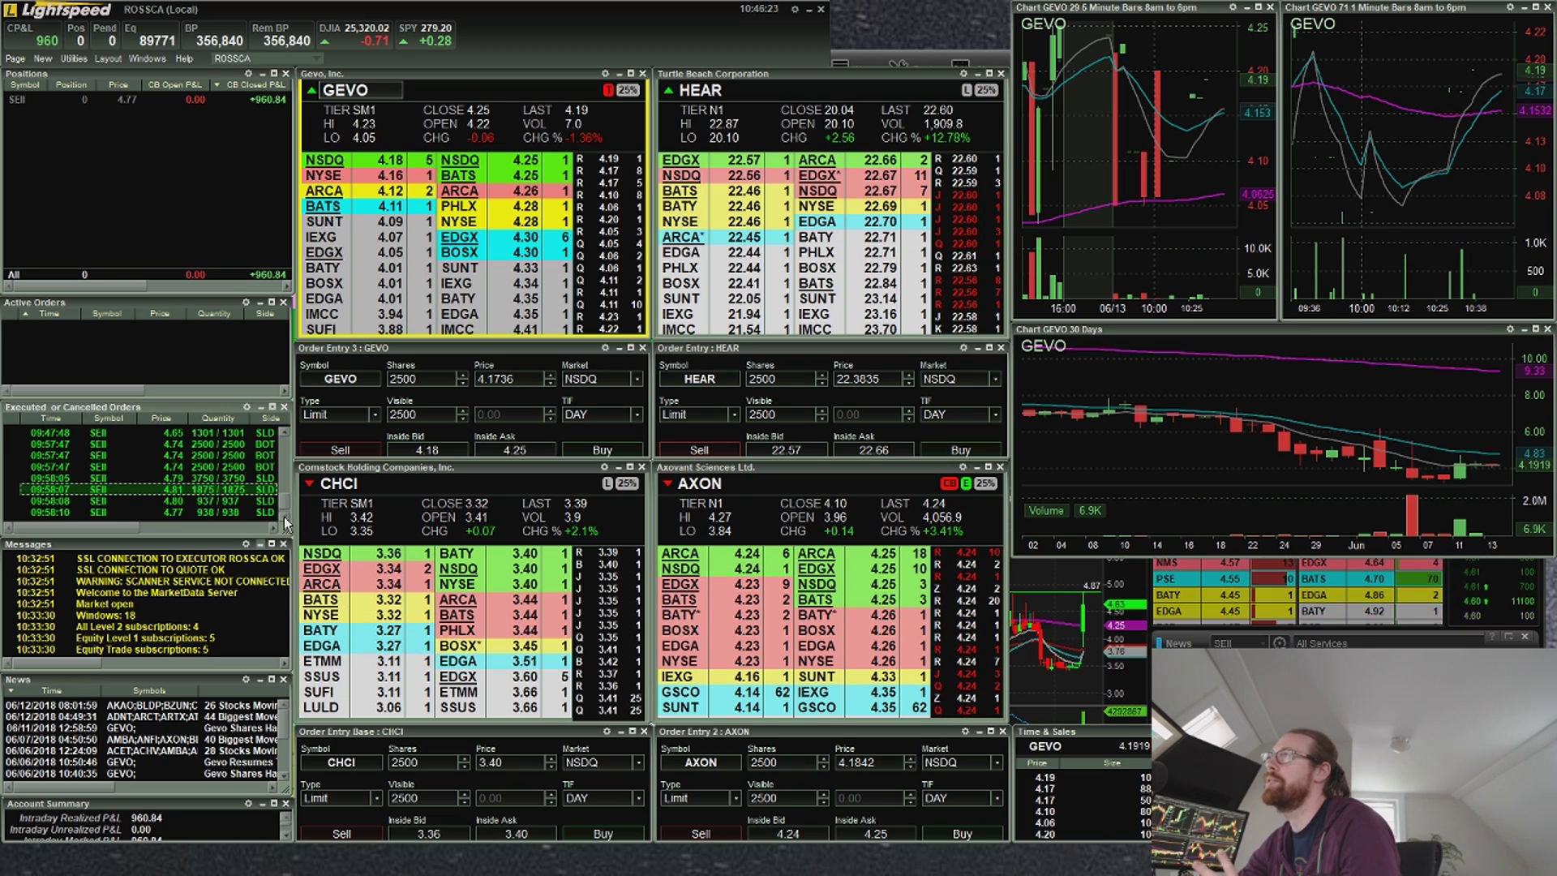
click(202, 512)
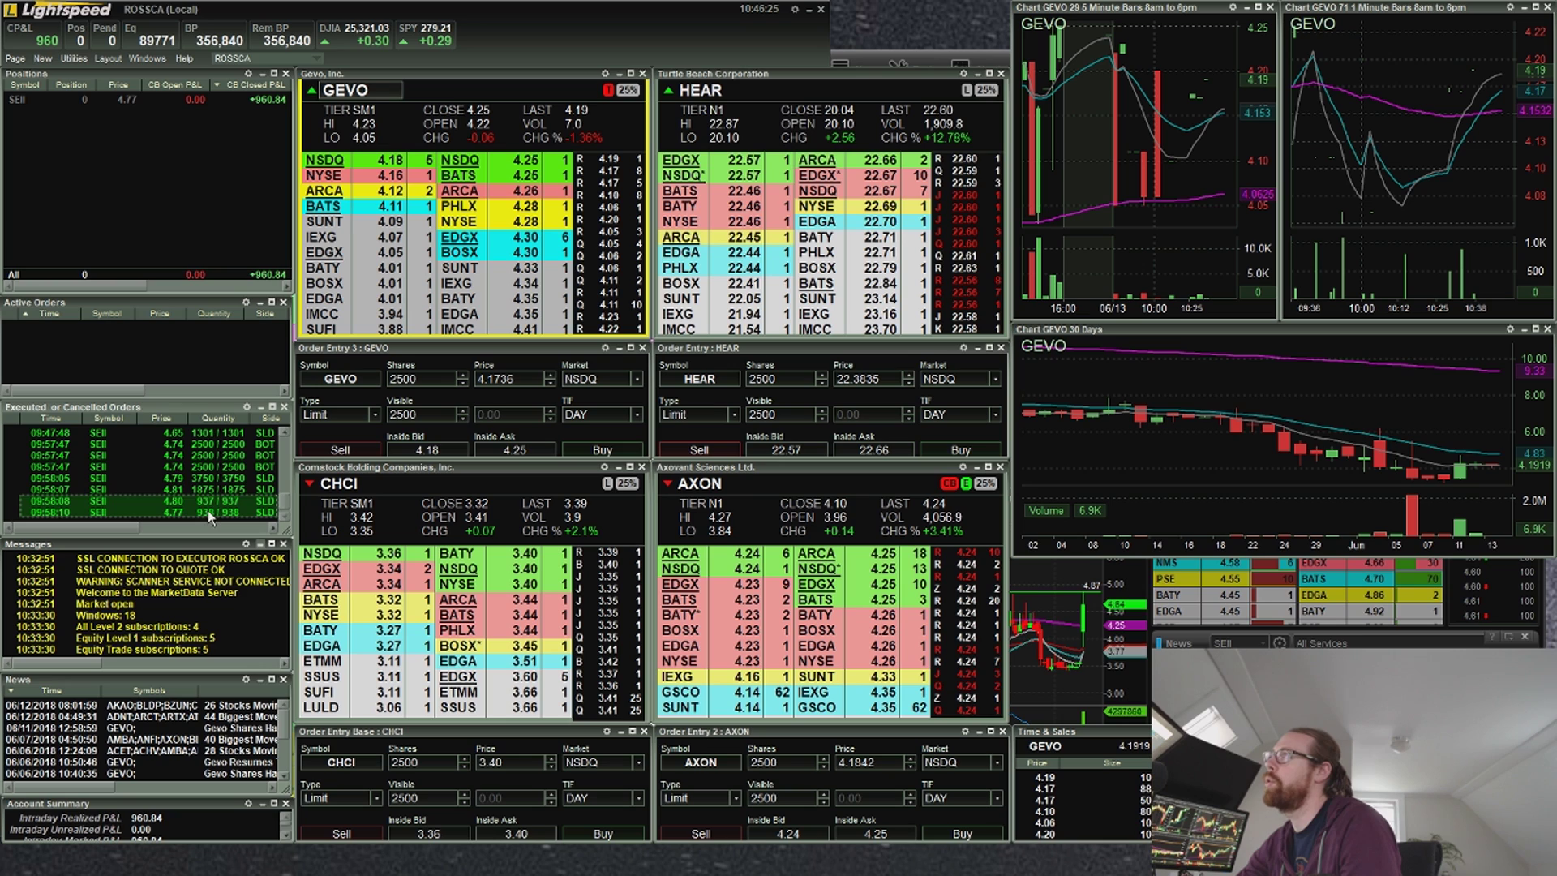
click(939, 52)
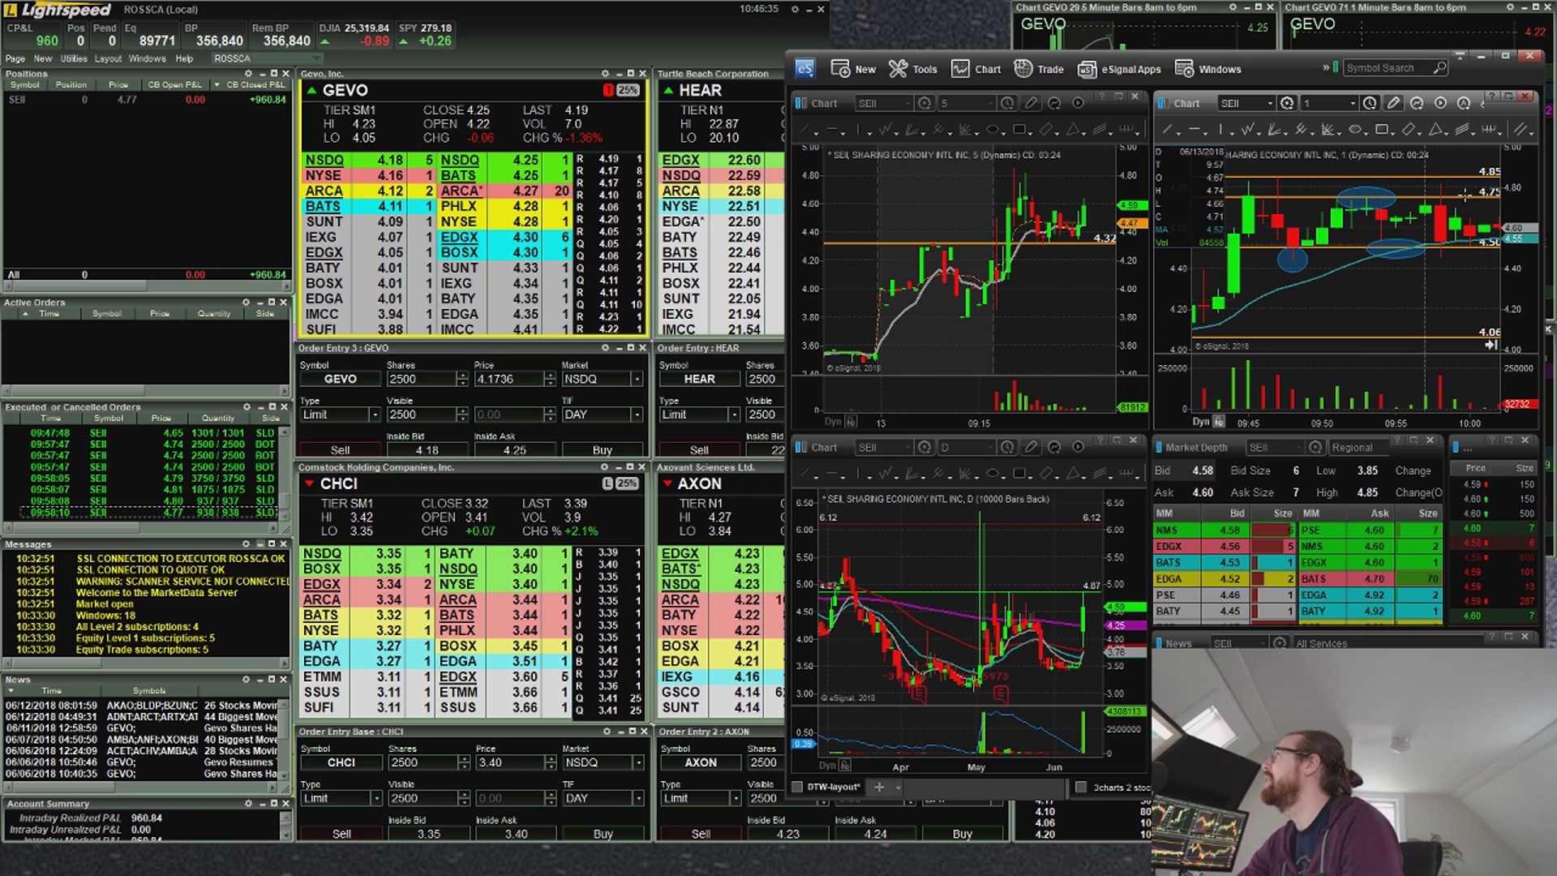
Show SEII's 09:51–10:06 bars on the 1-minute chart and compress the 5-minute price scale to 5.00–3.50.
scroll(1282, 416, down, 3)
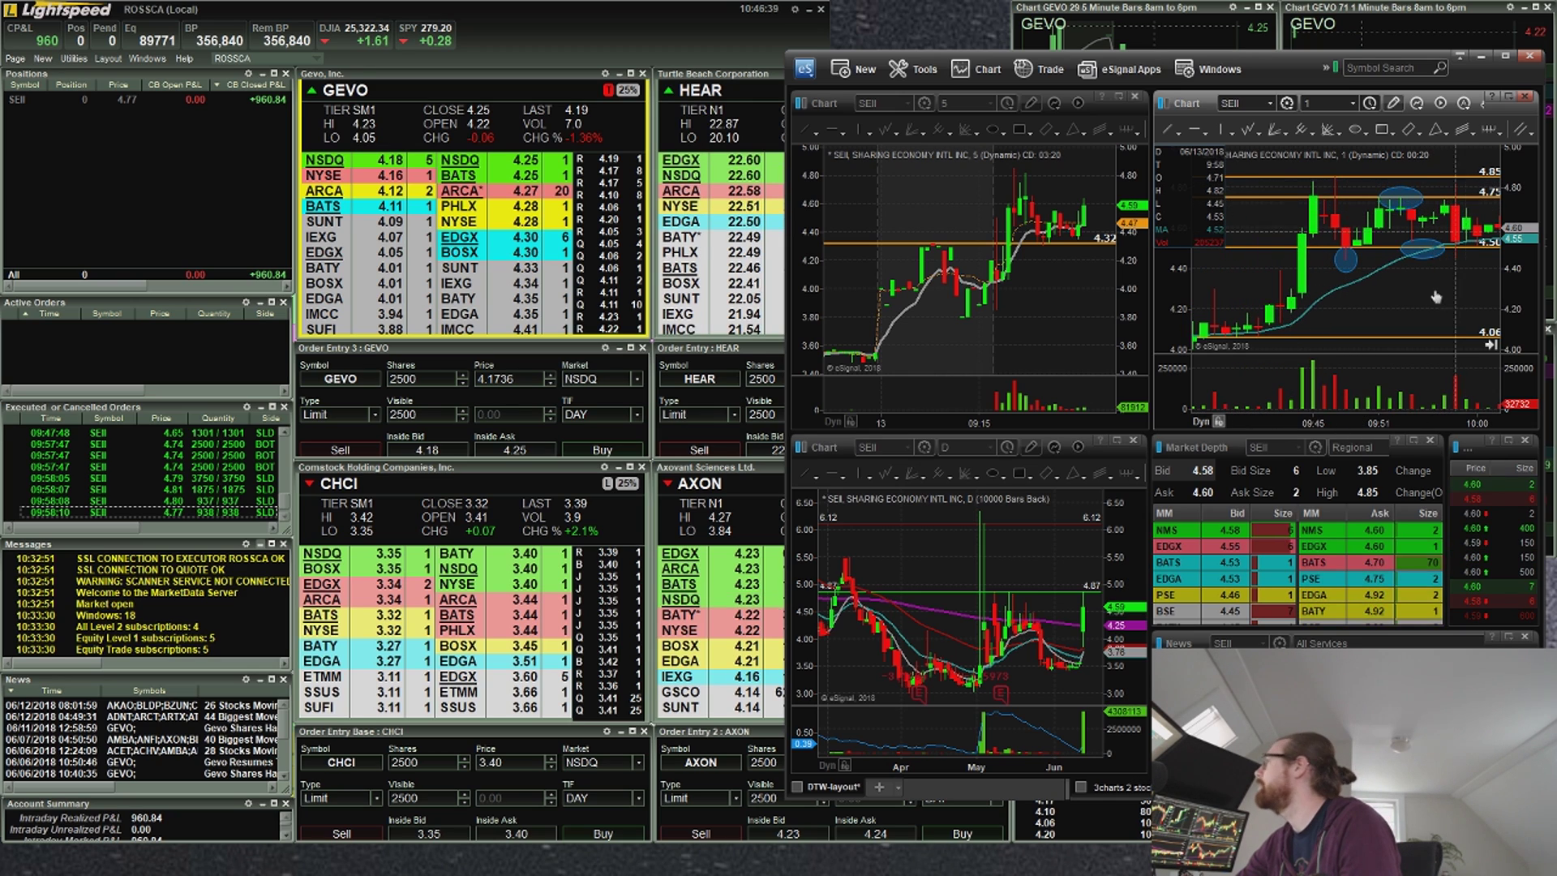
drag(1305, 300, 1209, 311)
click(1068, 225)
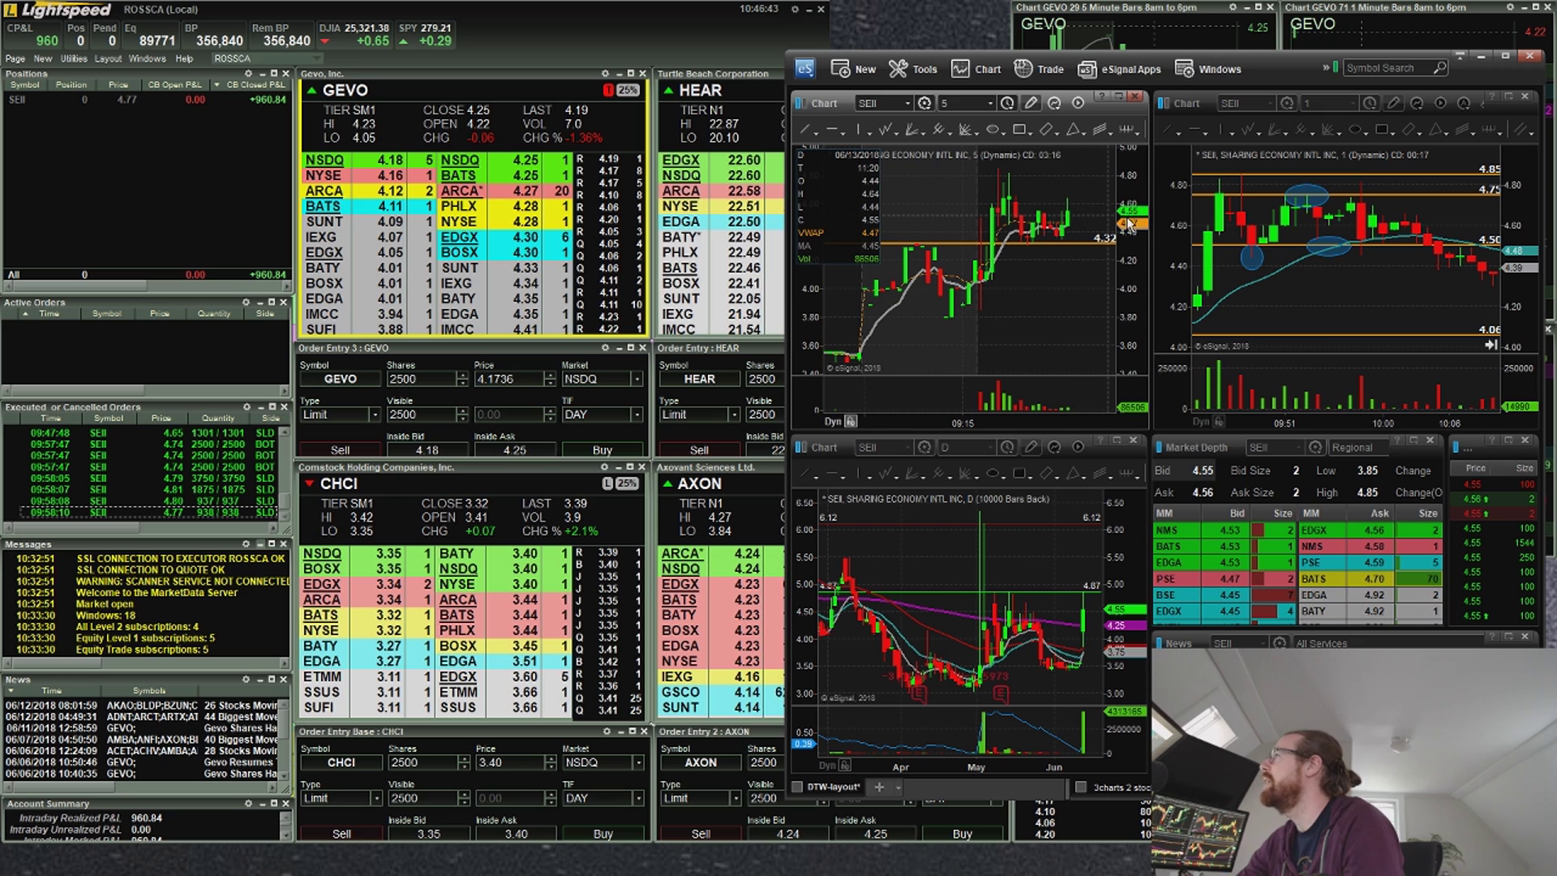
drag(1129, 224, 1125, 255)
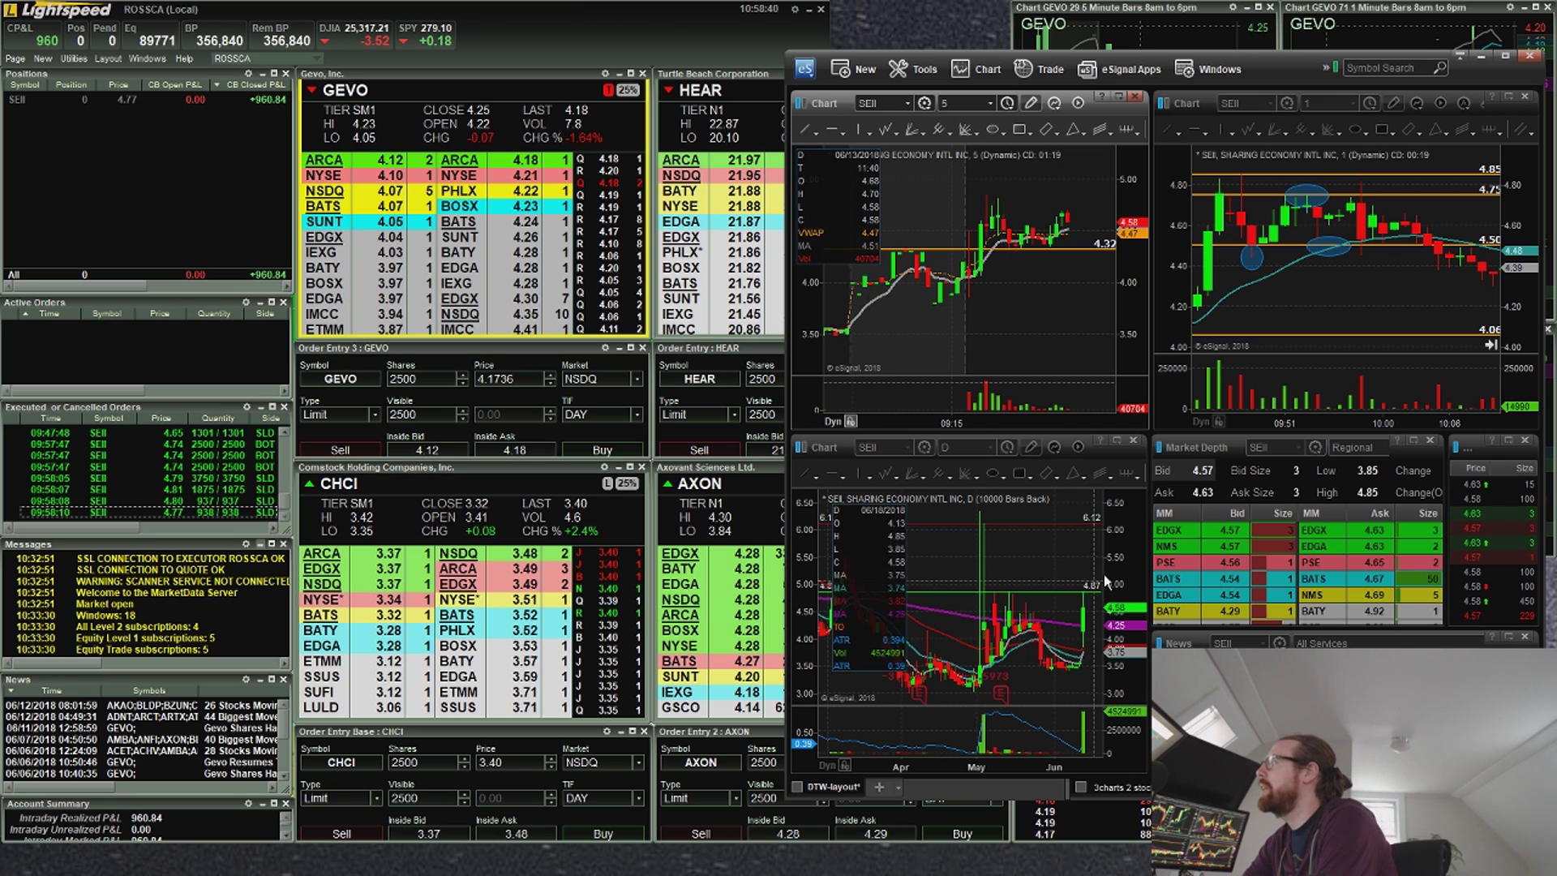
Enter GLMD, then HEAR, so the linked charts and depth show HEAR, and shift the 5-minute time axis.
text(GLMD)
key(Return)
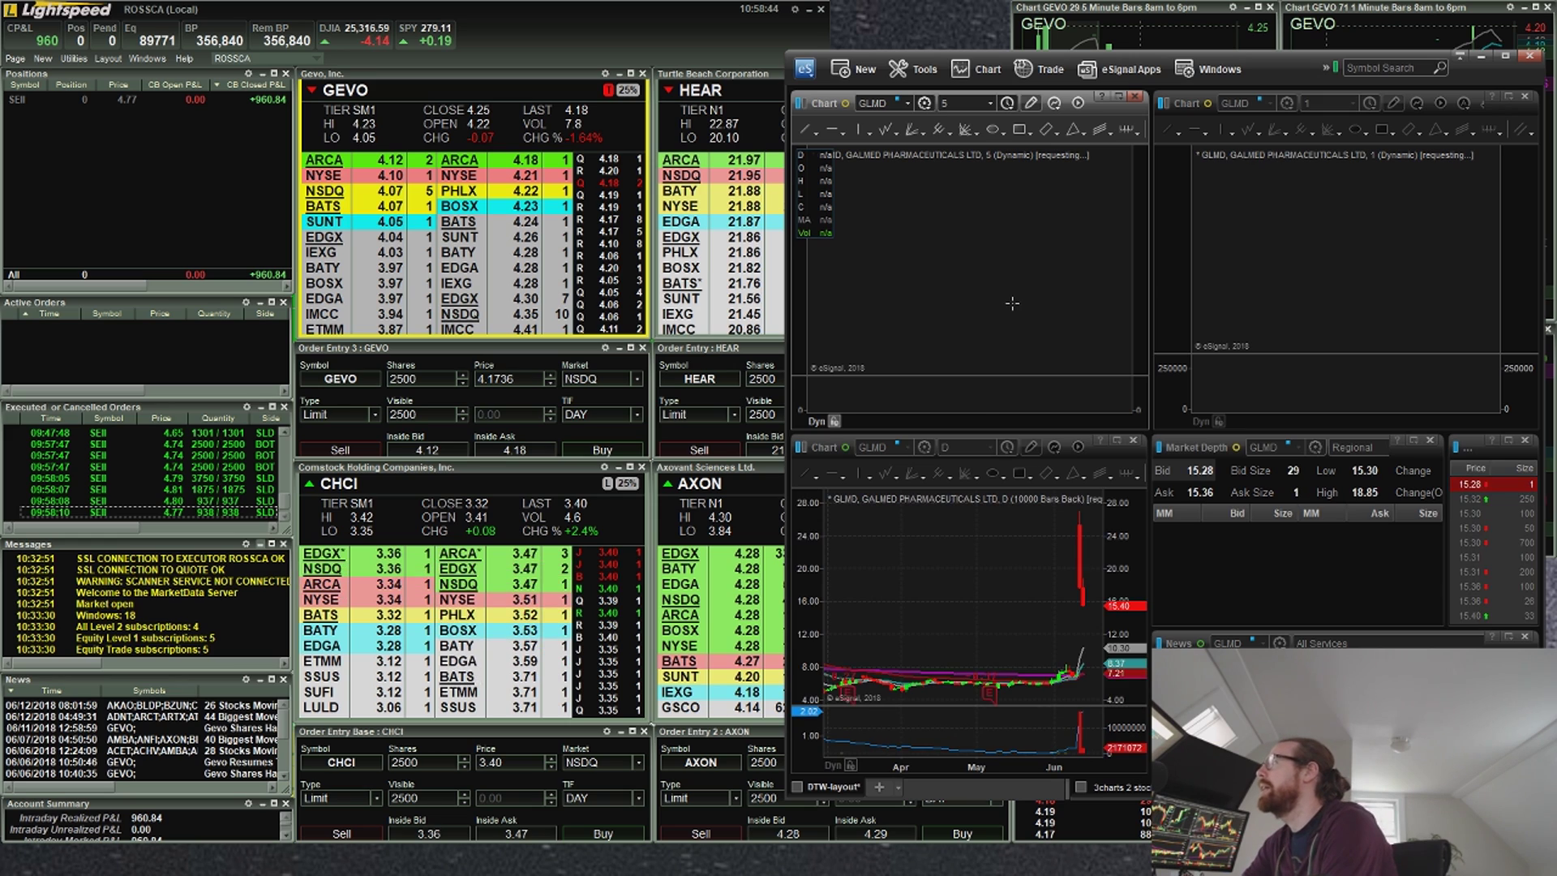
text(HEAR)
key(Return)
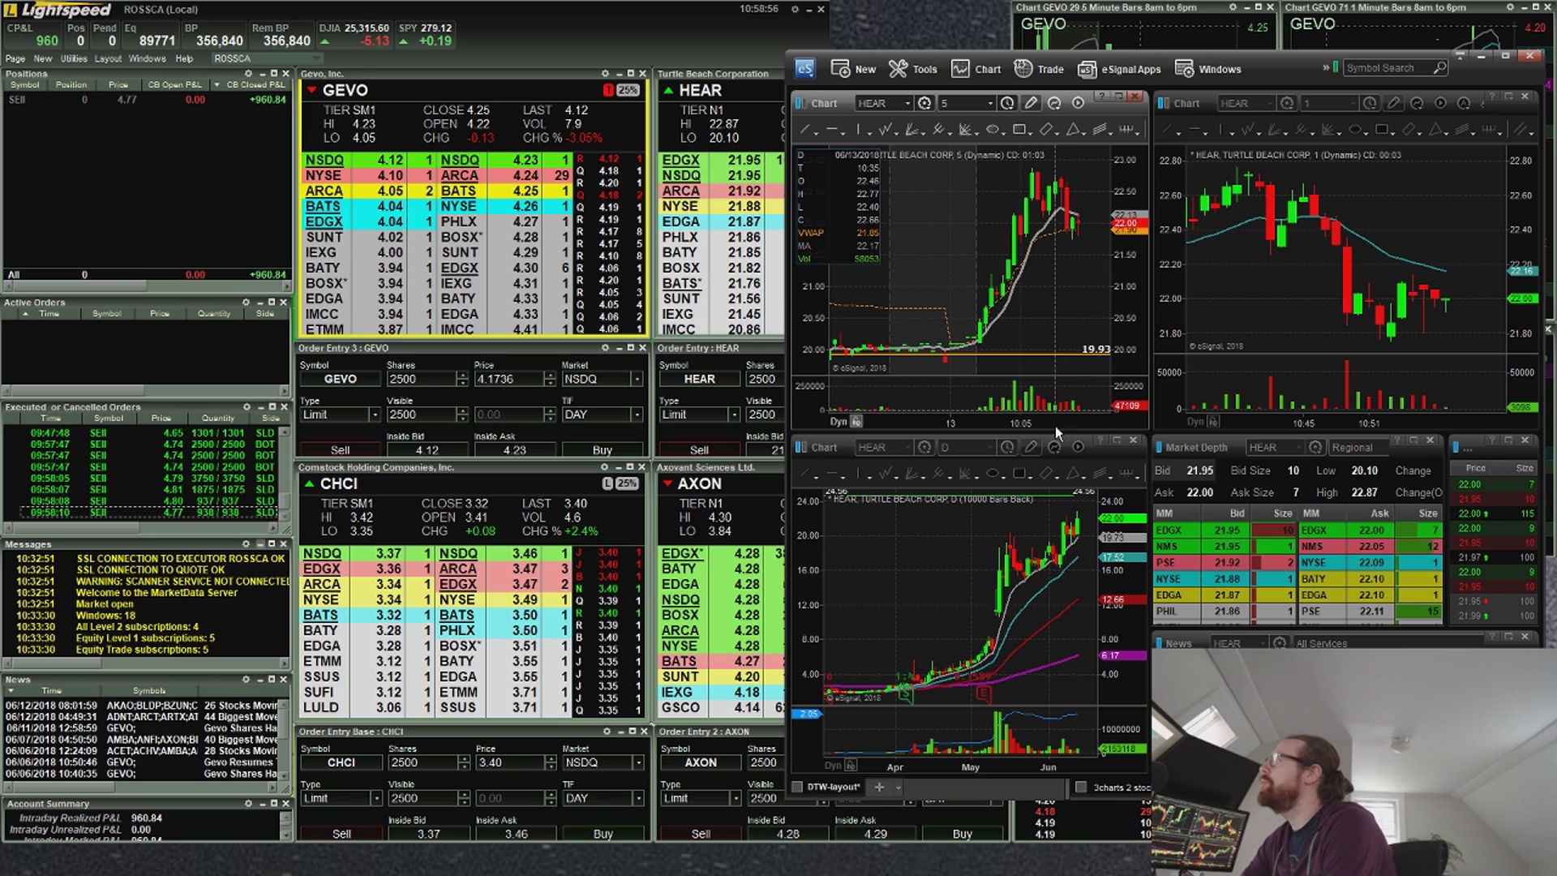
scroll(1054, 423, up, 2)
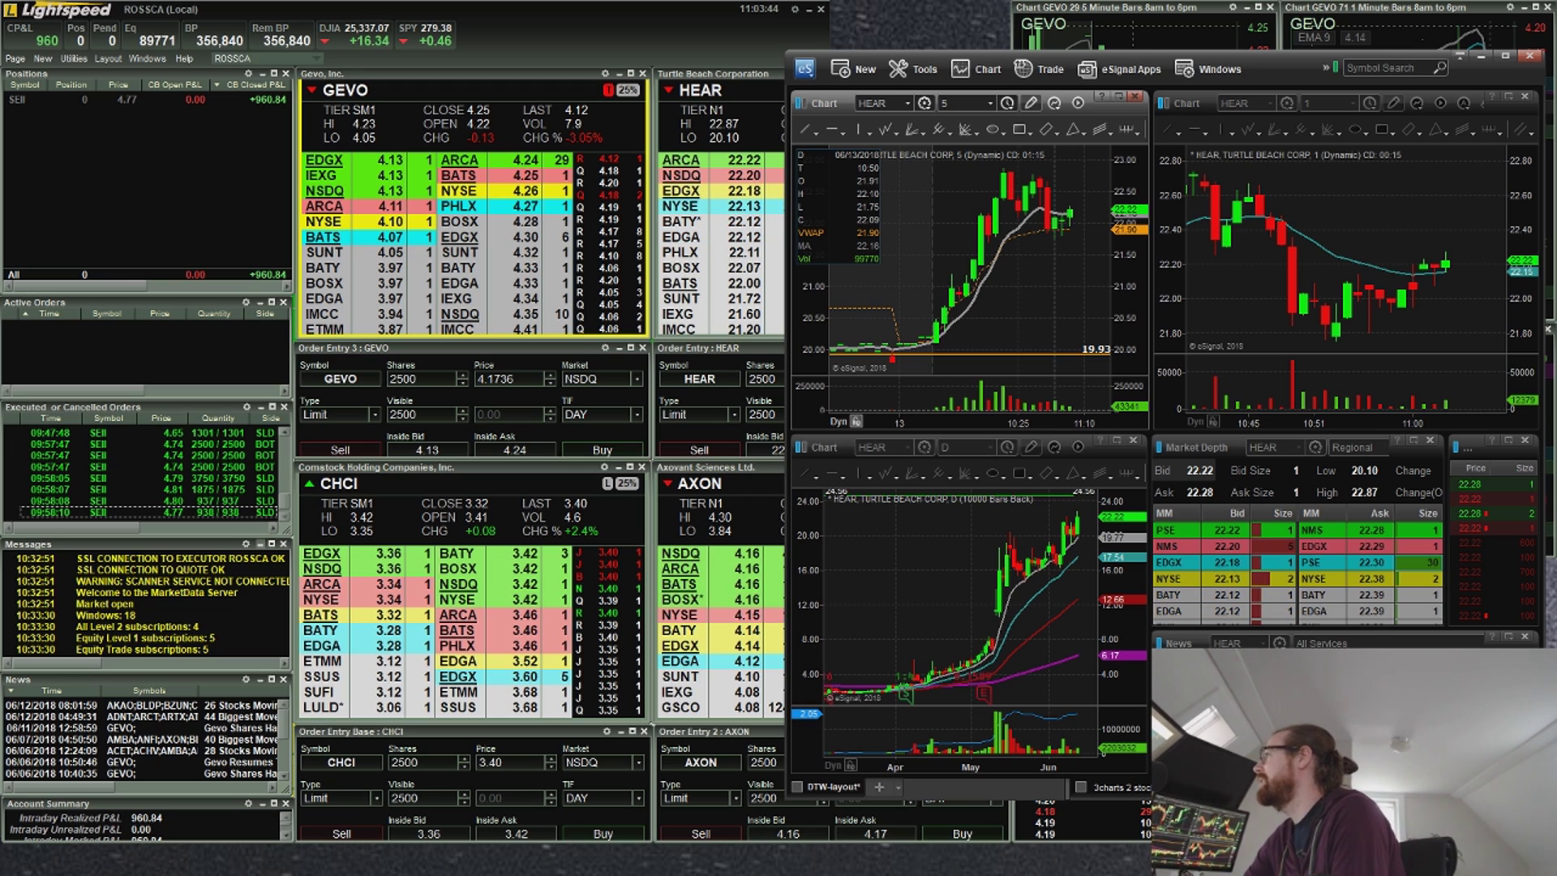
Switch to the WarriorTrading Chrome window and maximize the WT Sim dashboard.
key(alt+Tab)
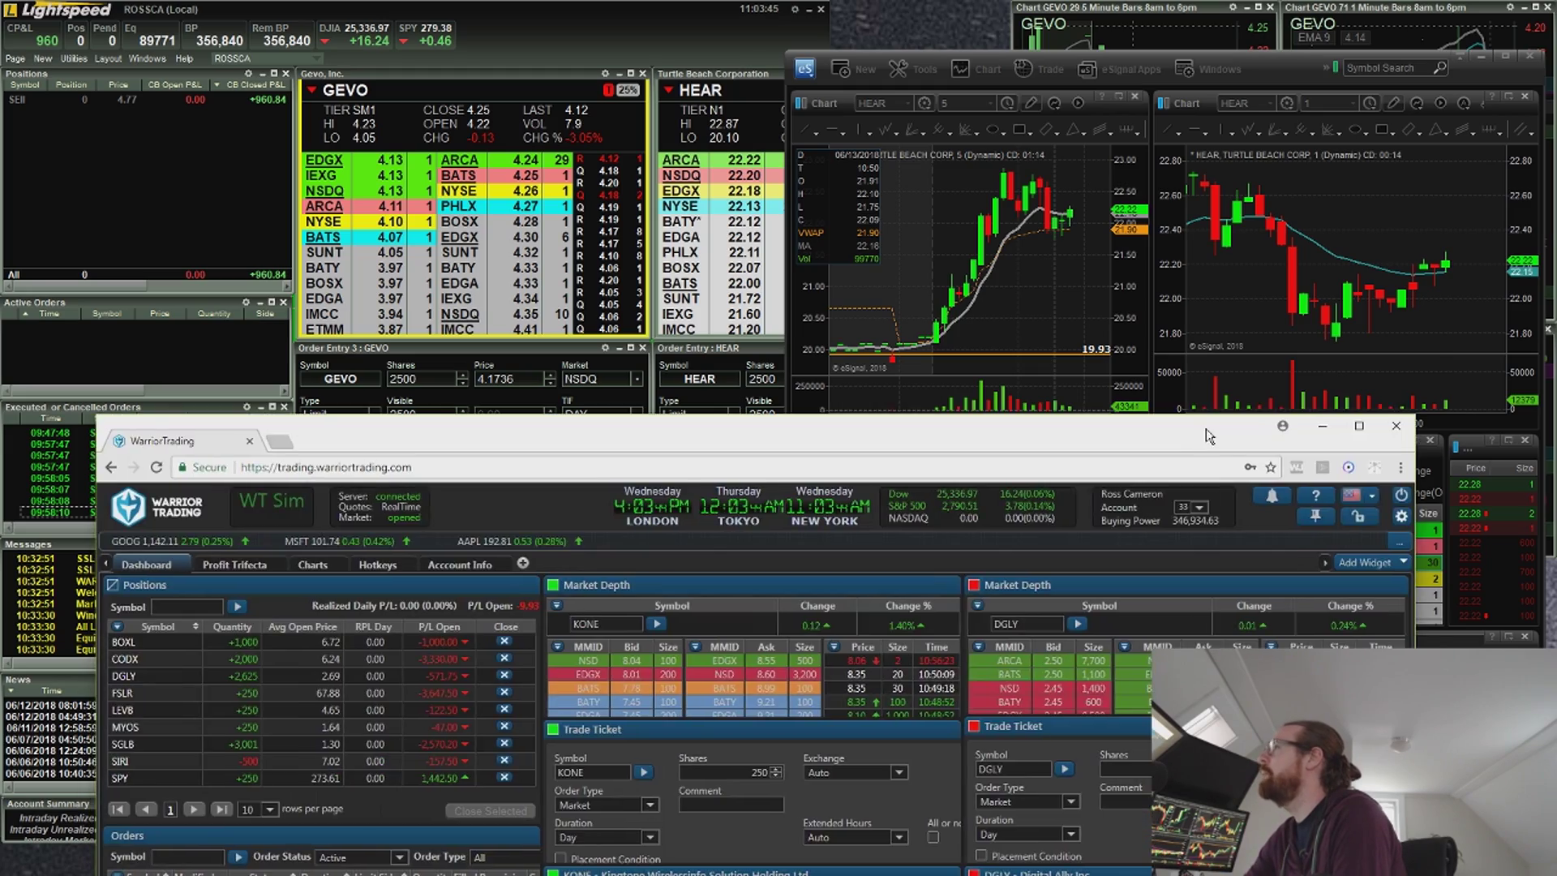
double_click(1208, 435)
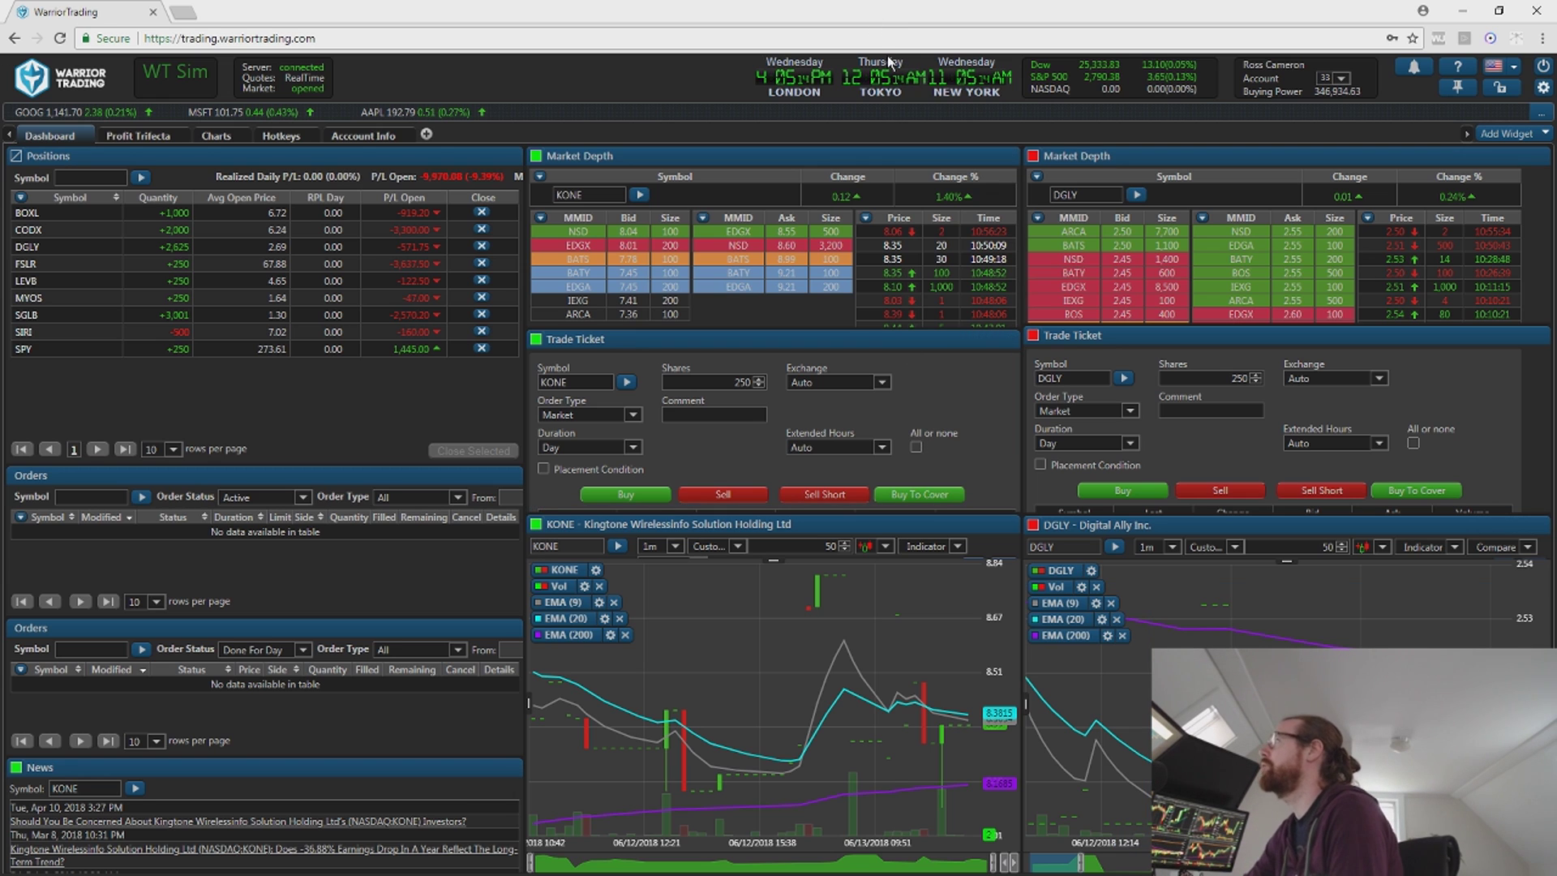
Restore the maximized WT Sim browser window to a smaller size.
double_click(856, 18)
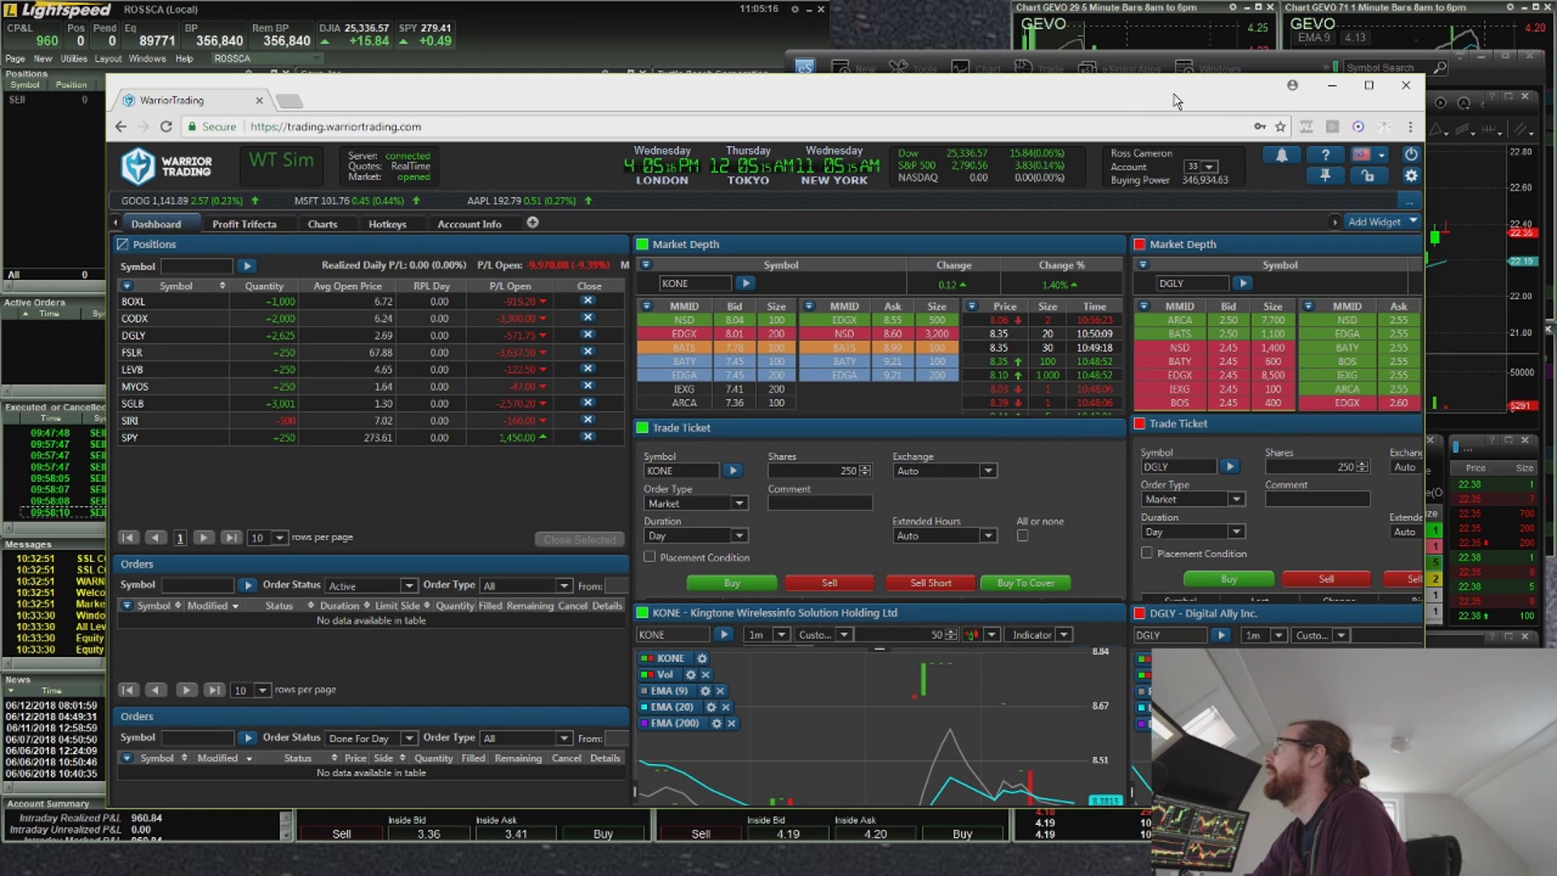
Drag the WT Sim browser window off the bottom of the screen to reveal Lightspeed and eSignal.
drag(1175, 100, 1216, 875)
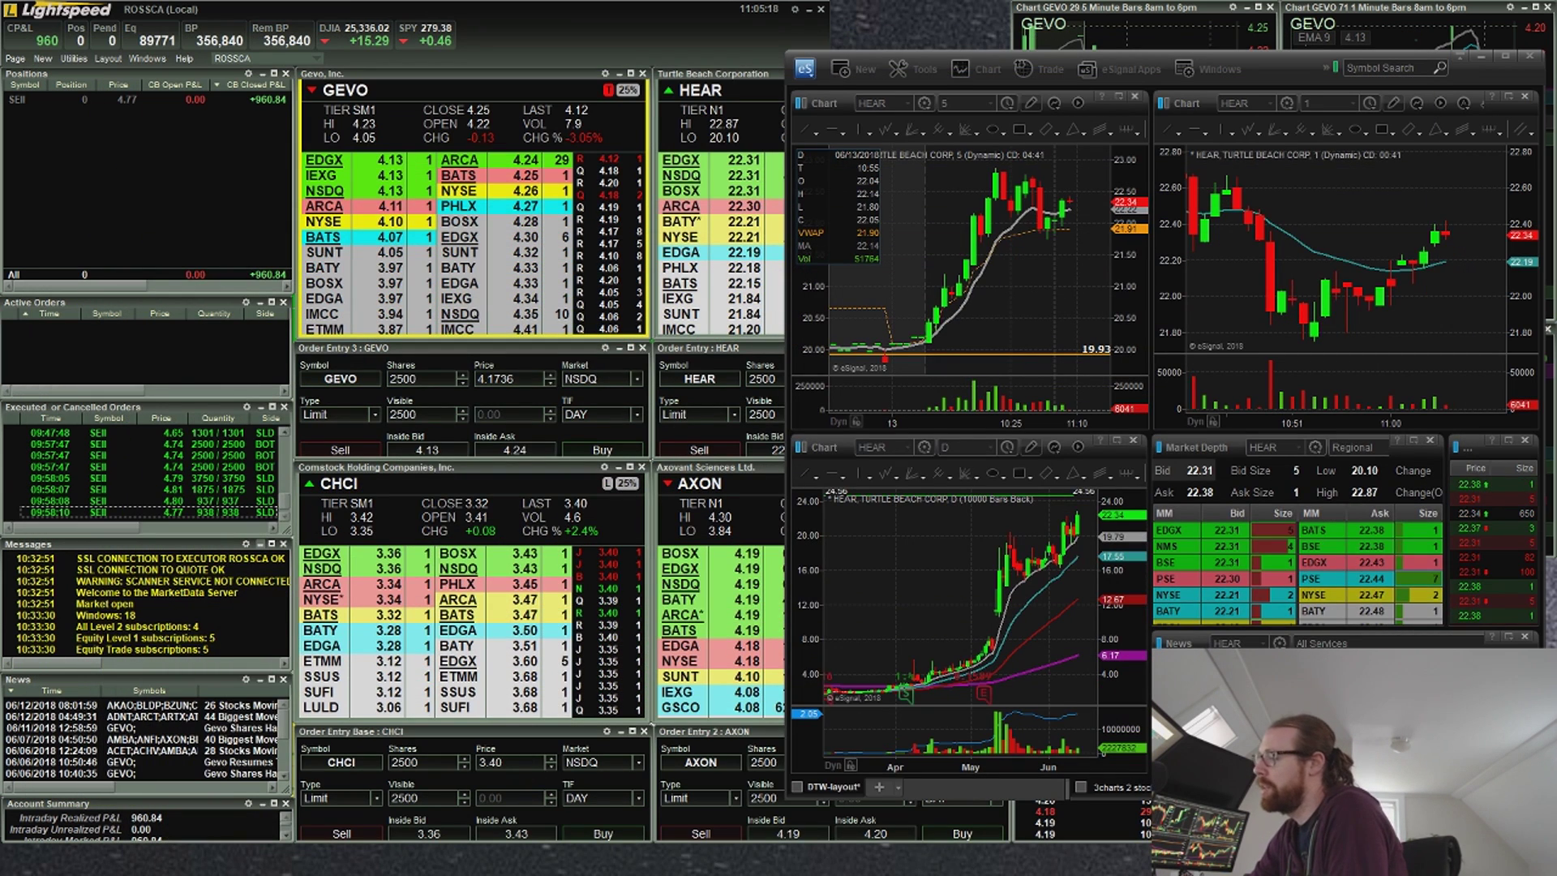